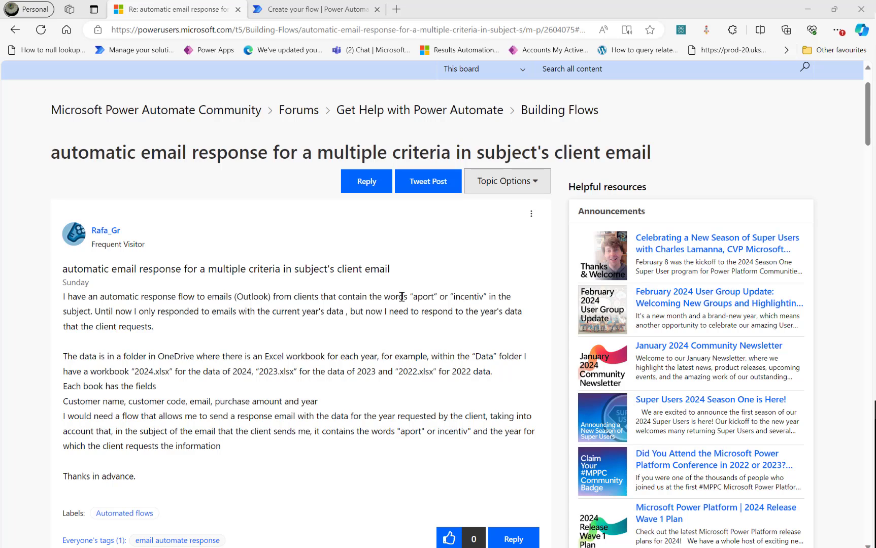
- Highlight the keywords aport and incentiv and the workbook names 2024.xlsx and 2023.xlsx in the question
drag(419, 297, 486, 298)
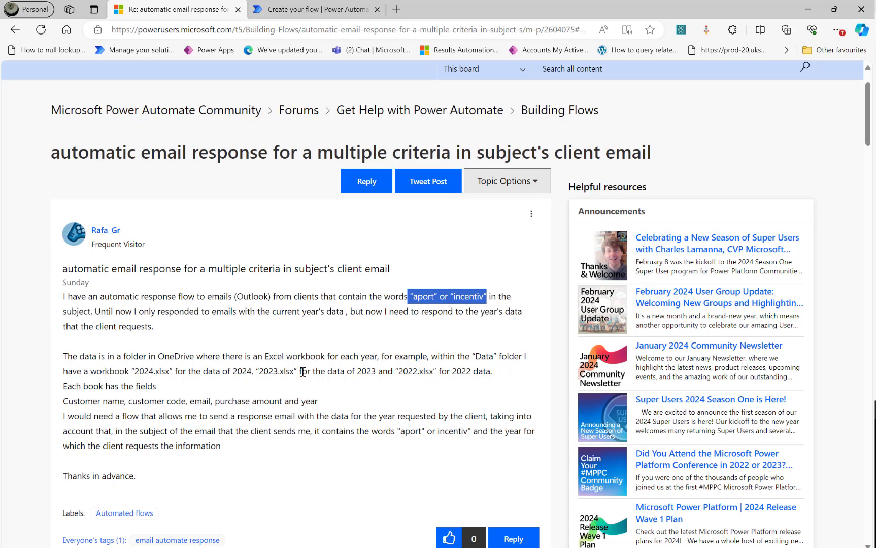
drag(131, 372, 173, 372)
drag(257, 372, 301, 372)
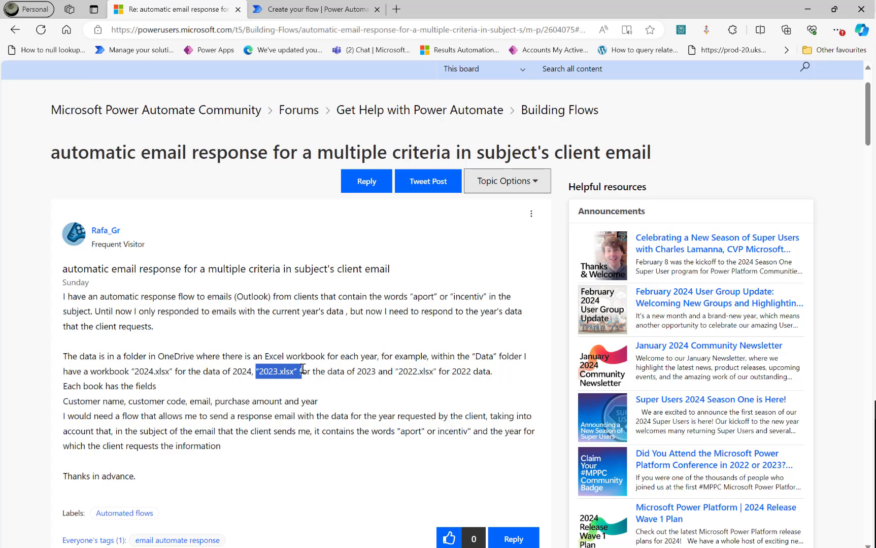
drag(403, 372, 429, 372)
scroll(232, 373, down, 3)
scroll(232, 373, down, 4)
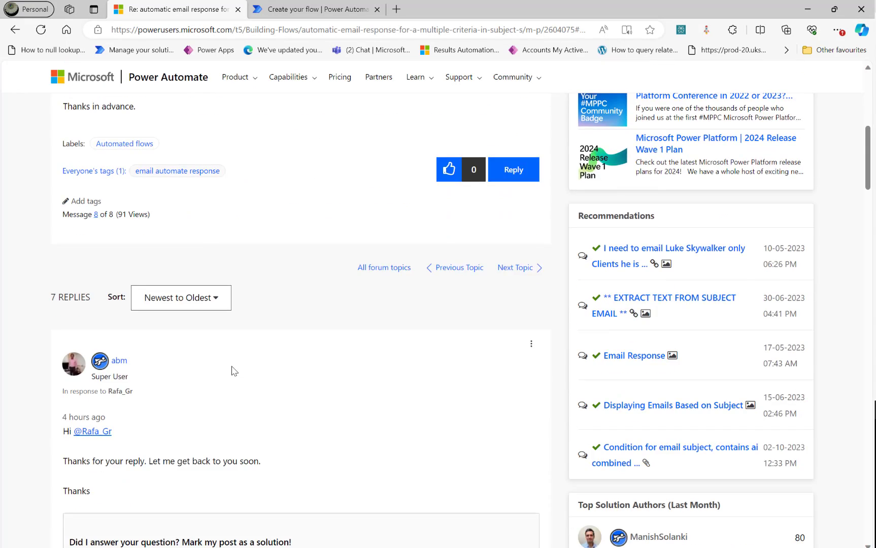
scroll(232, 373, up, 3)
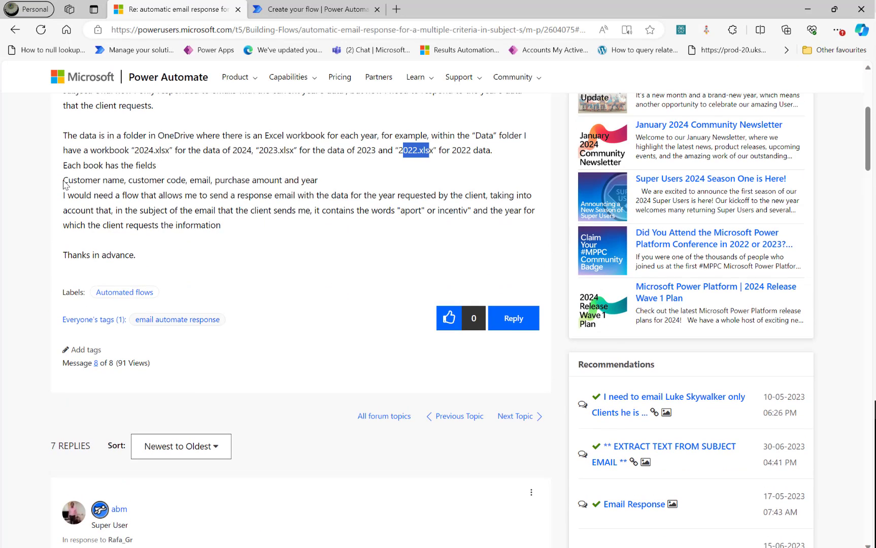
- Review the replies, highlighting the customer name field, the one-table-name reply and the sample subject lines
drag(64, 181, 162, 185)
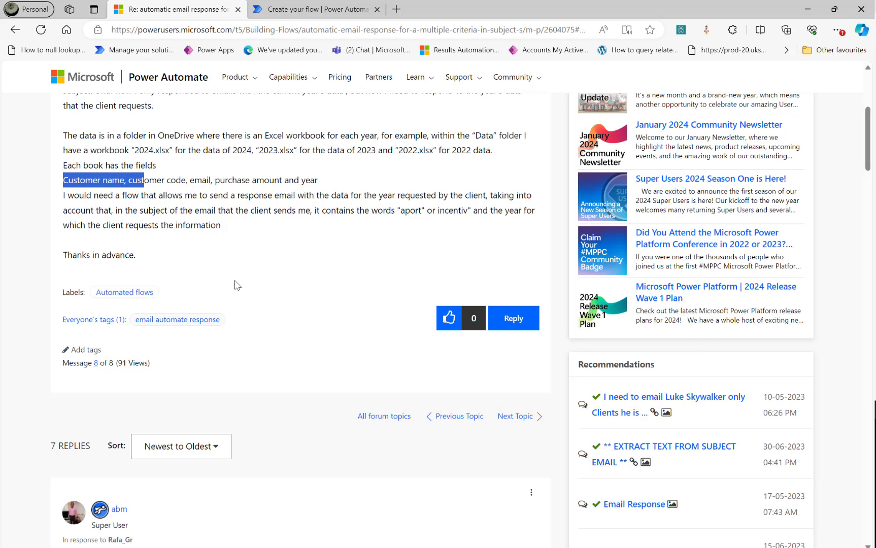
scroll(247, 291, down, 10)
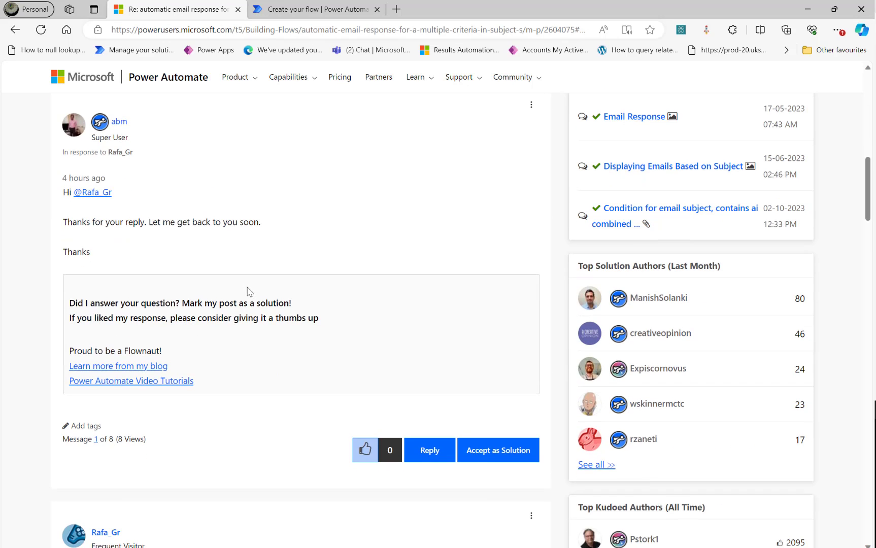
scroll(247, 290, down, 7)
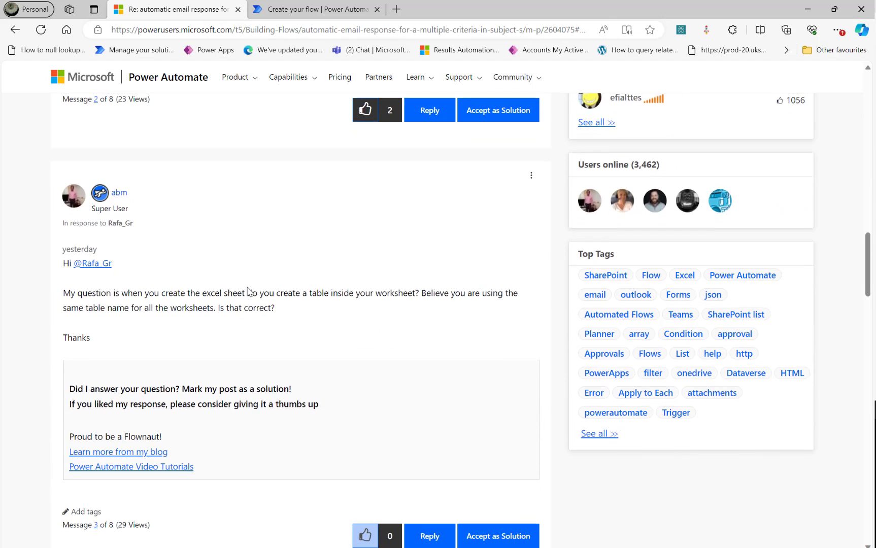
scroll(247, 291, up, 2)
scroll(247, 291, up, 3)
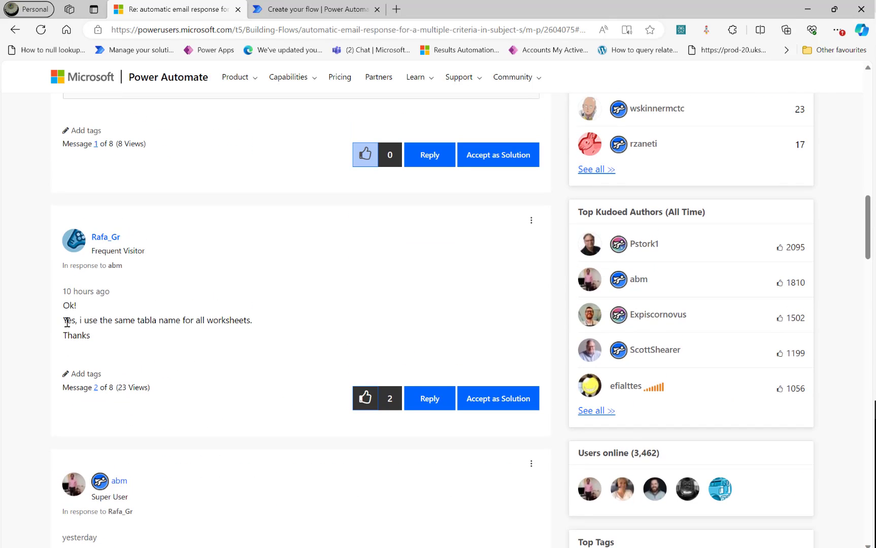
drag(64, 323, 256, 323)
scroll(264, 368, down, 10)
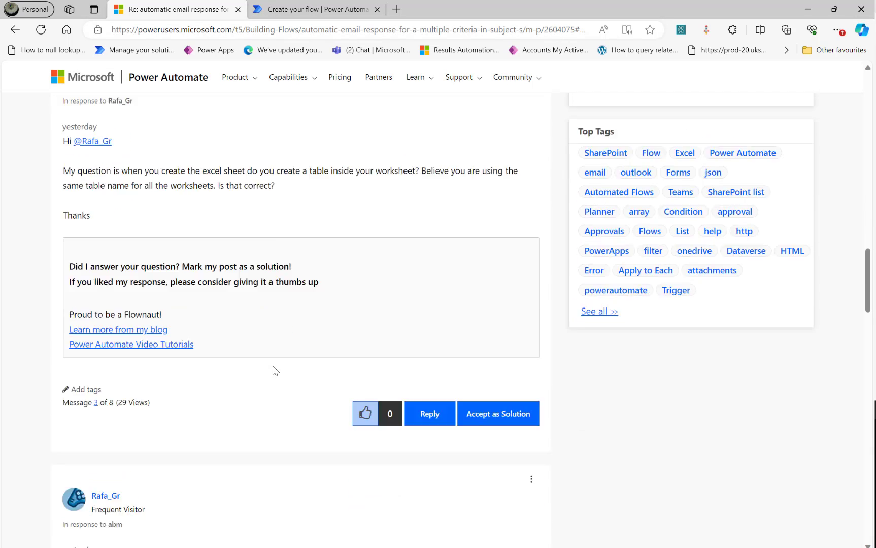
scroll(273, 369, down, 15)
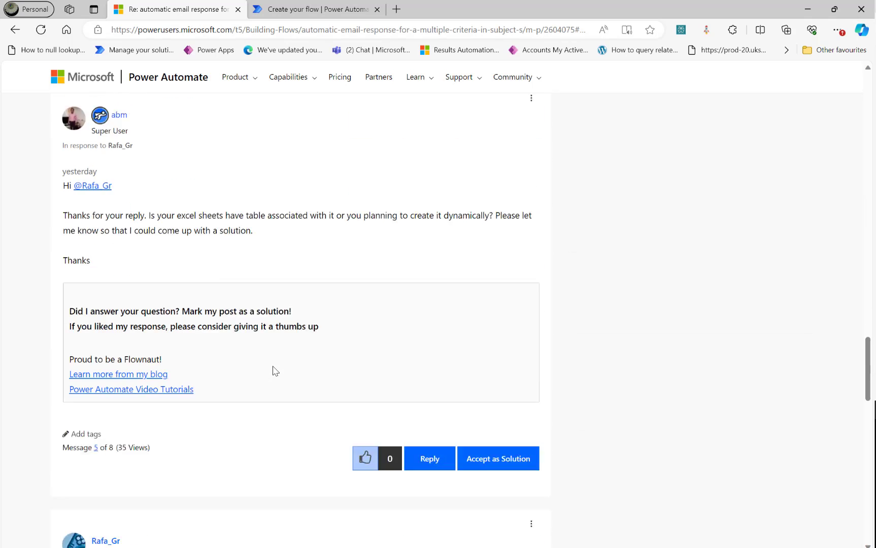
scroll(273, 369, down, 4)
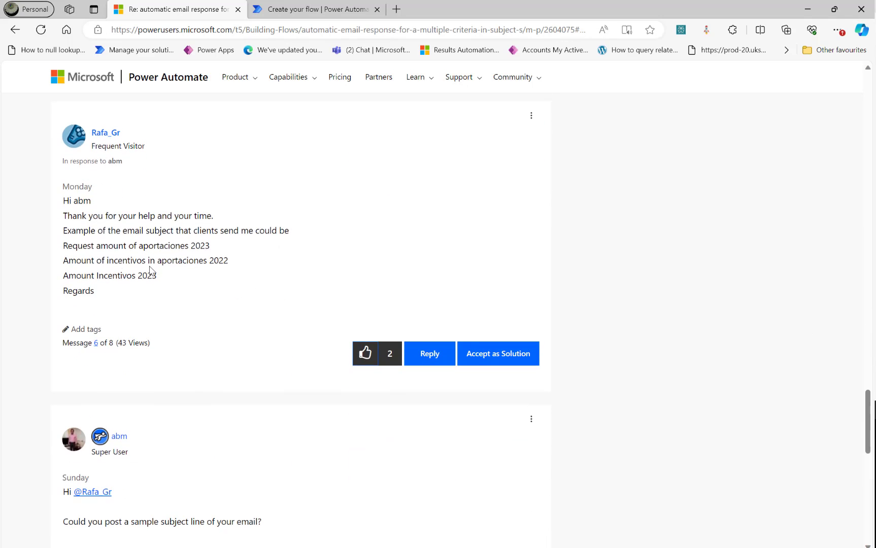
drag(64, 247, 278, 252)
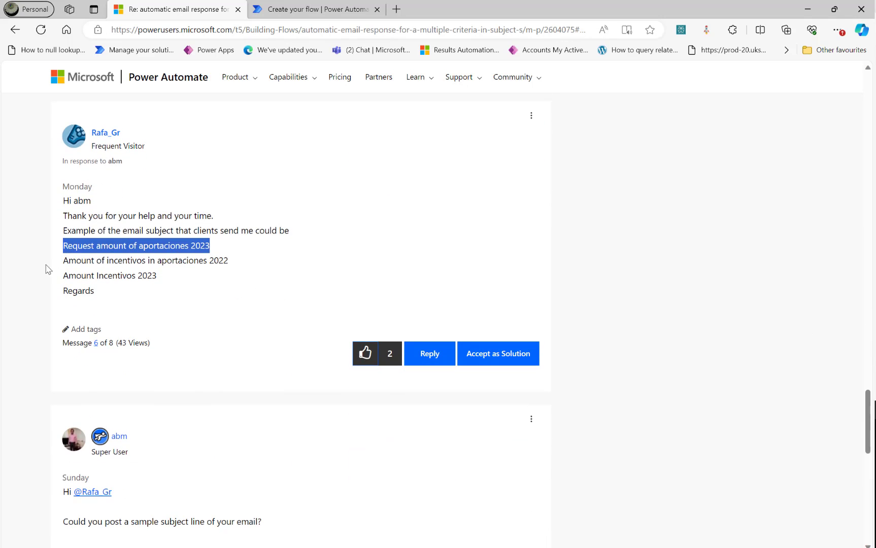
drag(64, 267, 276, 278)
click(185, 274)
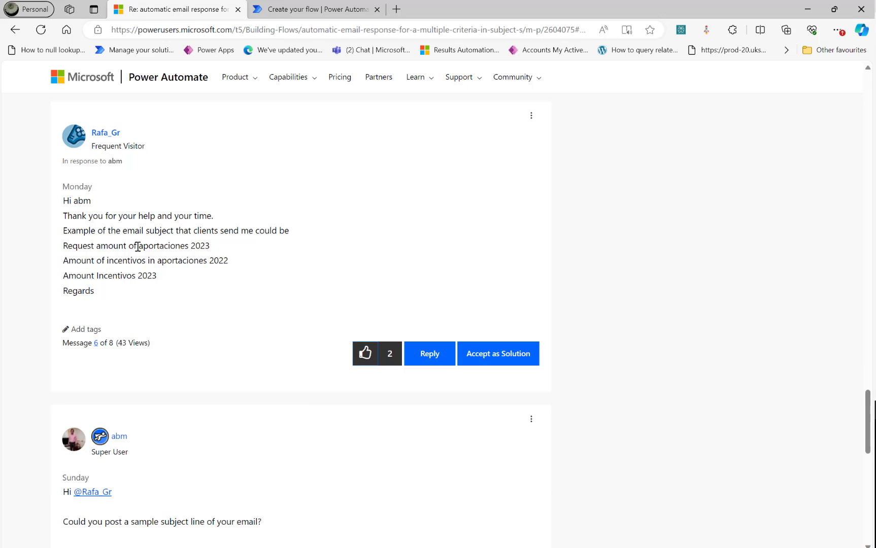
- Look up 'incentivos' in the Edge sidebar, note the year 2023 ending the subject, and return to the flow
drag(137, 246, 168, 248)
drag(101, 260, 144, 261)
click(188, 240)
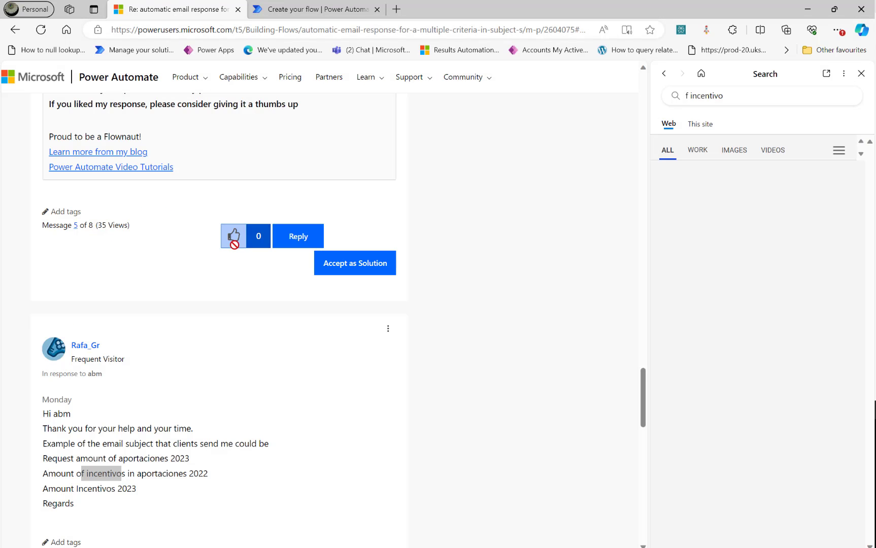
click(168, 385)
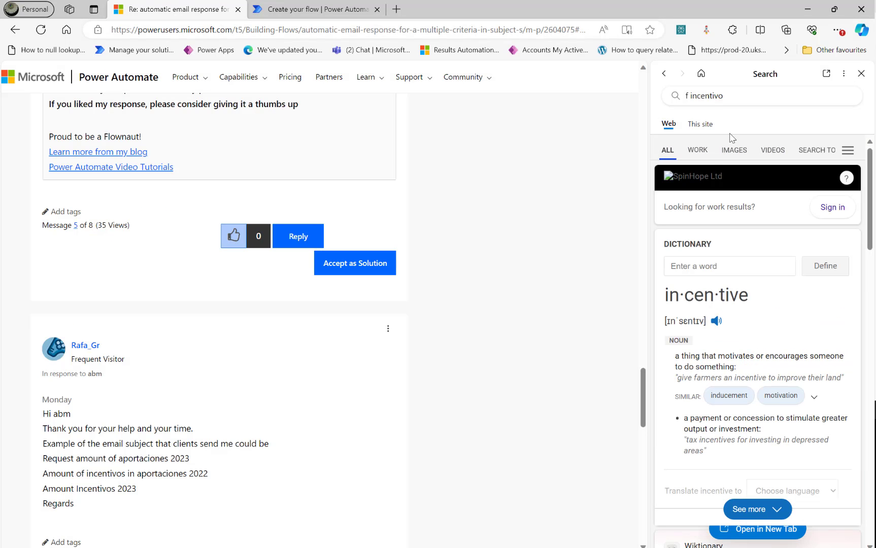
click(861, 75)
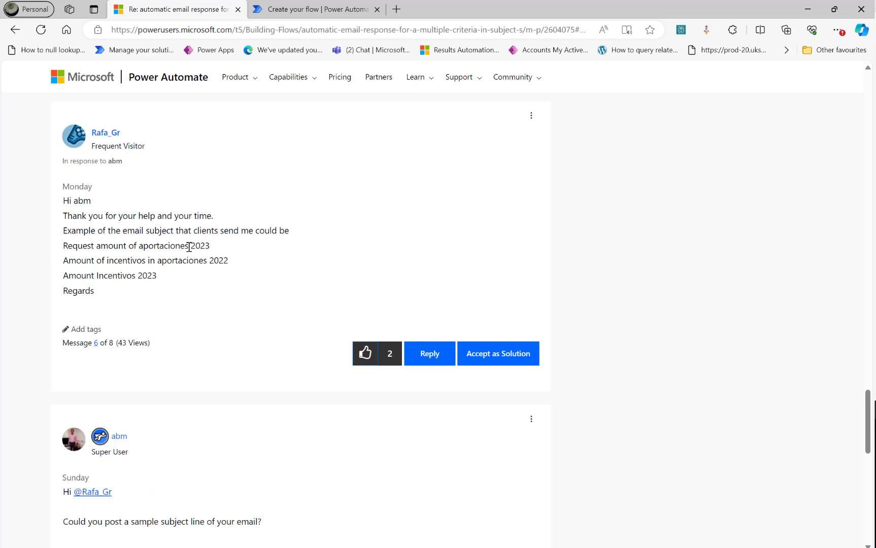
drag(189, 247, 229, 250)
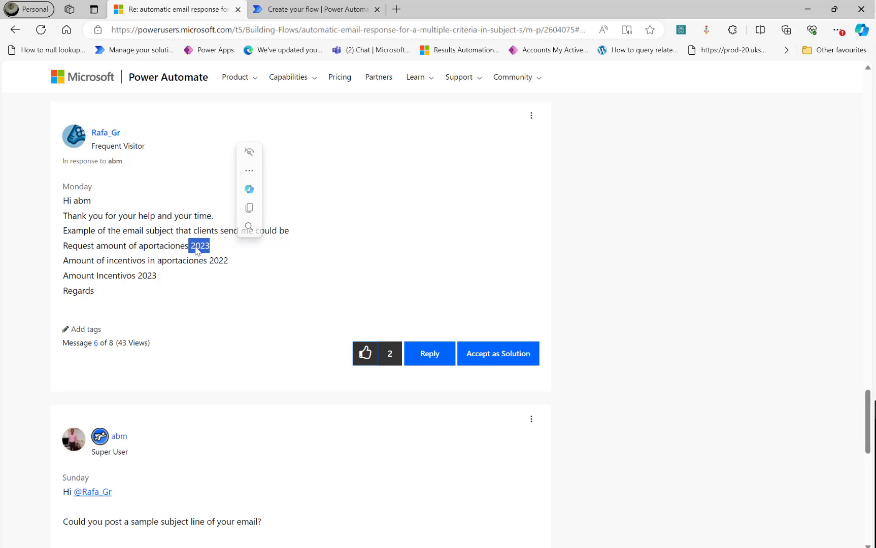
click(284, 10)
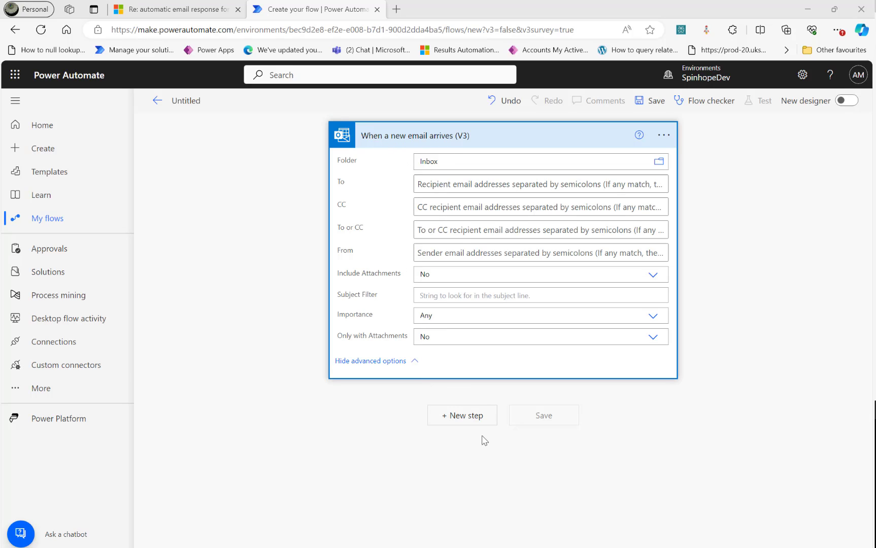
- Add a new step below the email trigger and show the Control connector's actions
click(459, 416)
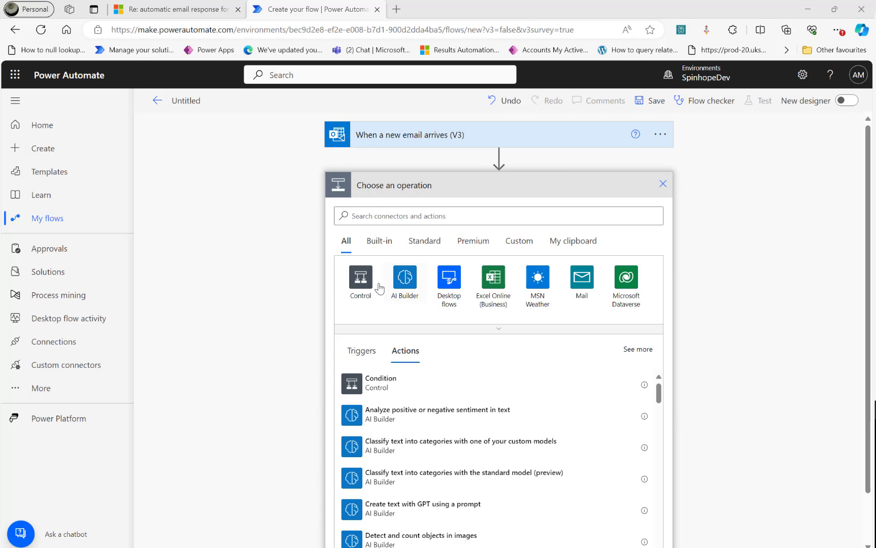
click(360, 277)
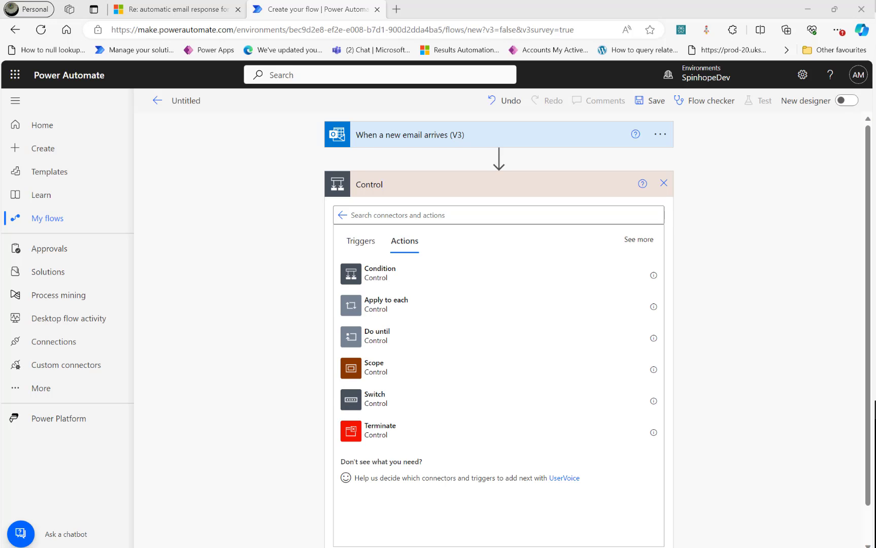
- Add a Condition testing whether the email Subject contains a value
click(366, 275)
click(403, 219)
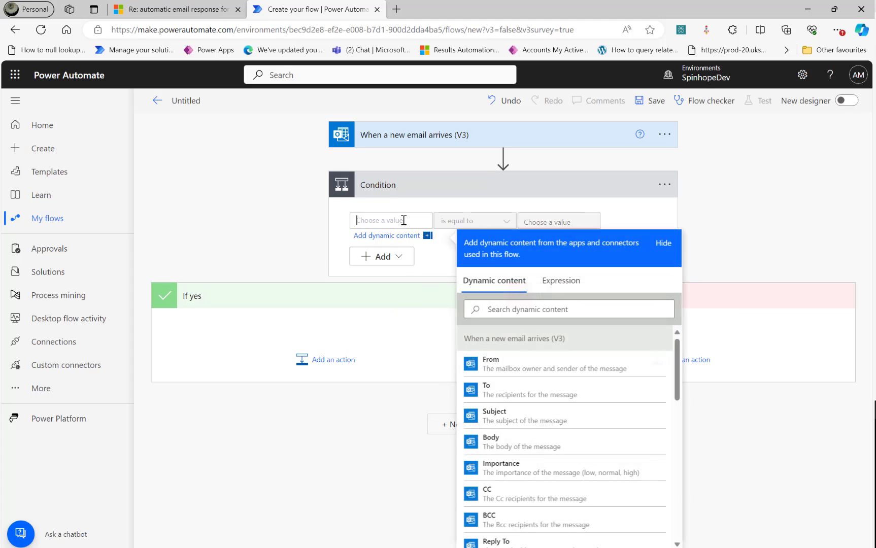
click(470, 308)
text(sujbect)
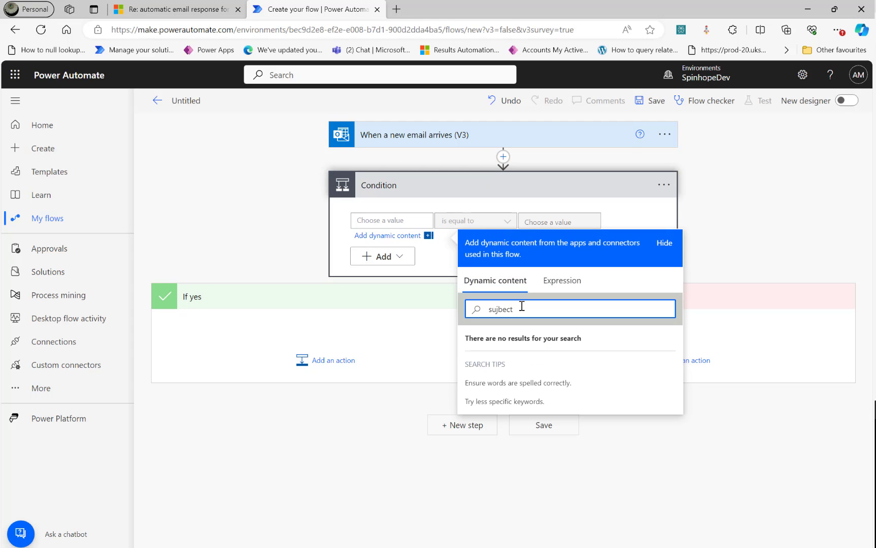
drag(509, 309, 329, 290)
key(ctrl+a)
key(BackSpace)
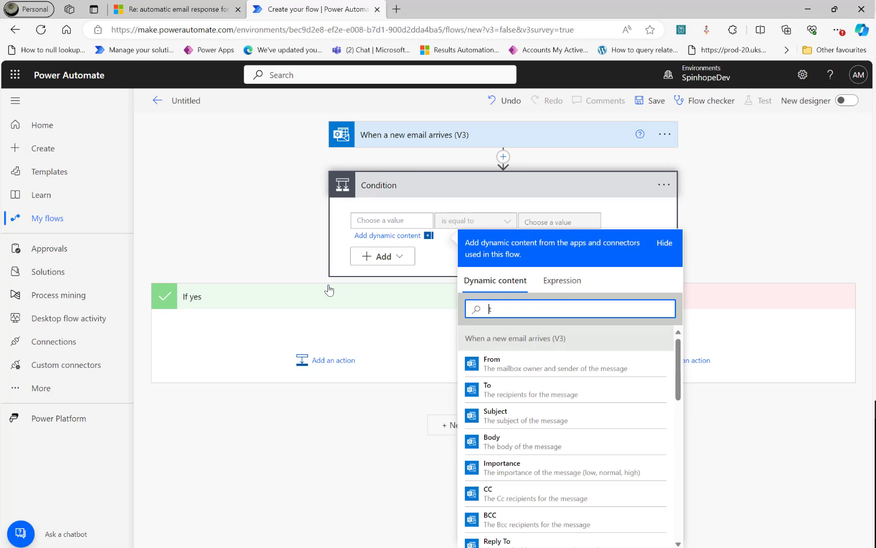
text(subj)
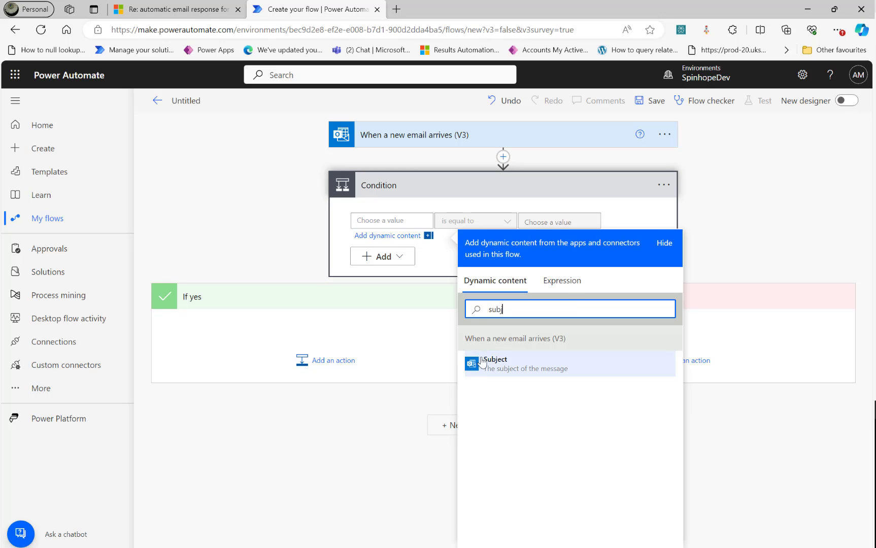
click(492, 363)
click(500, 220)
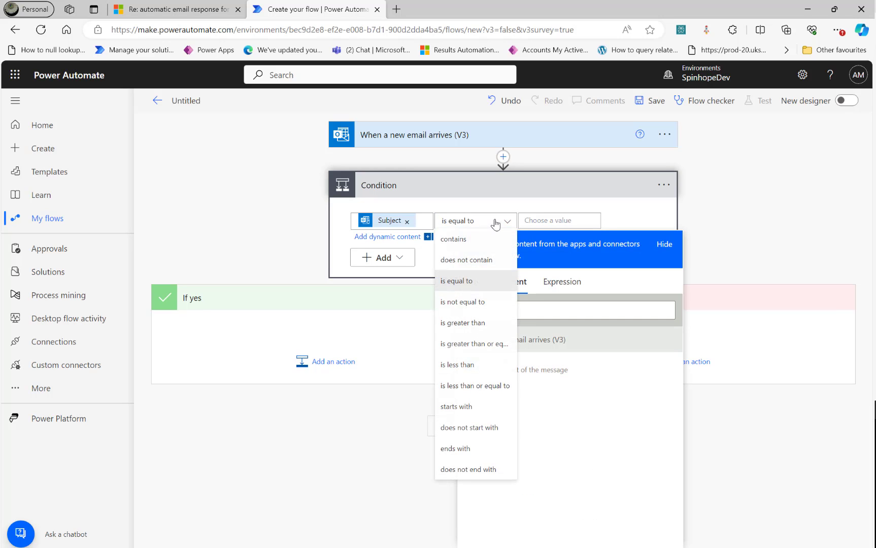
click(470, 247)
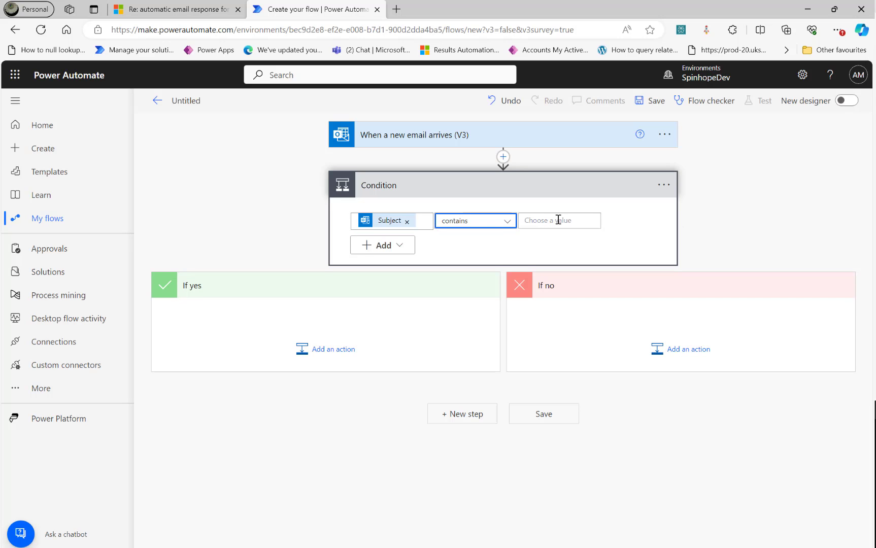
- Copy the keyword 'aport' from the forum question for the condition's comparison value
click(558, 220)
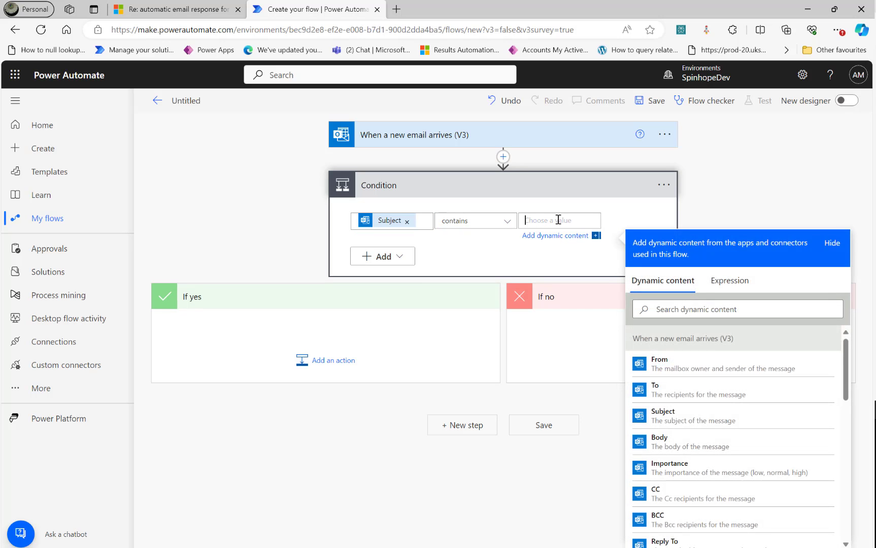
click(172, 12)
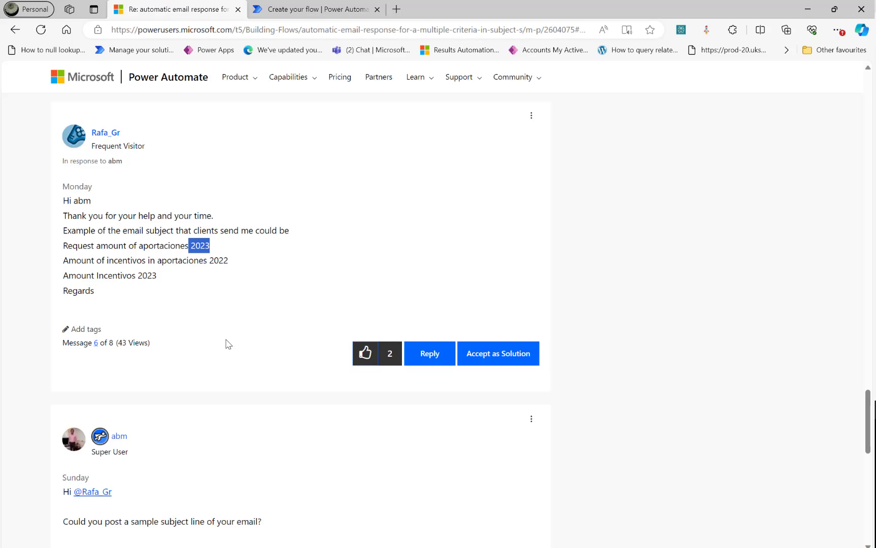
scroll(225, 343, down, 10)
scroll(226, 344, up, 6)
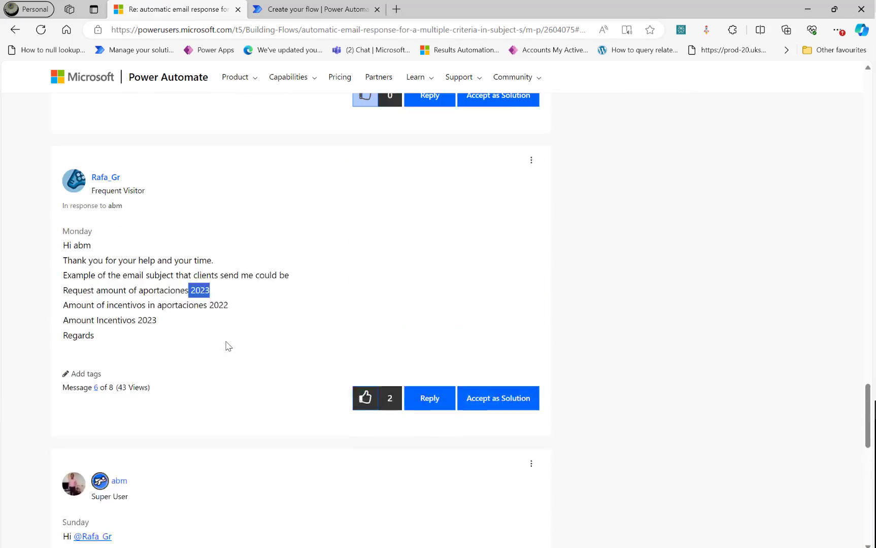
scroll(226, 345, up, 10)
scroll(226, 345, up, 10)
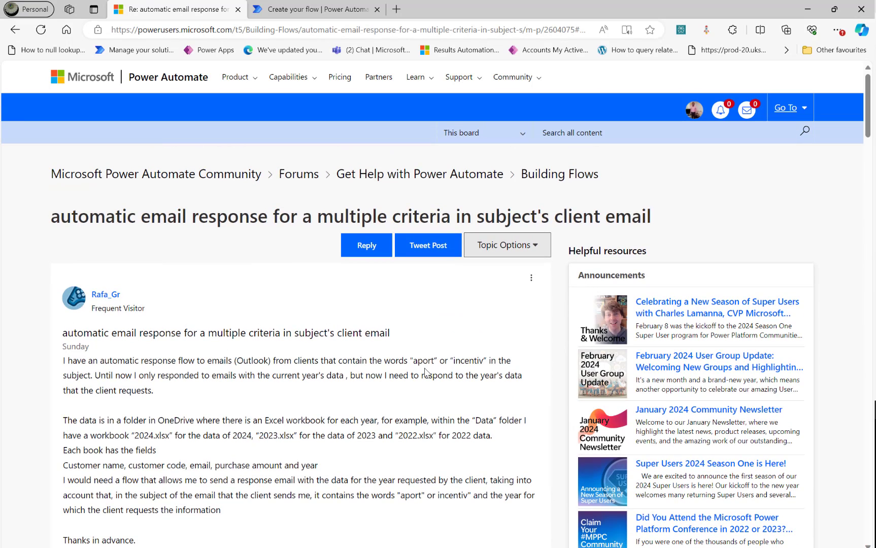
double_click(422, 360)
key(ctrl+c)
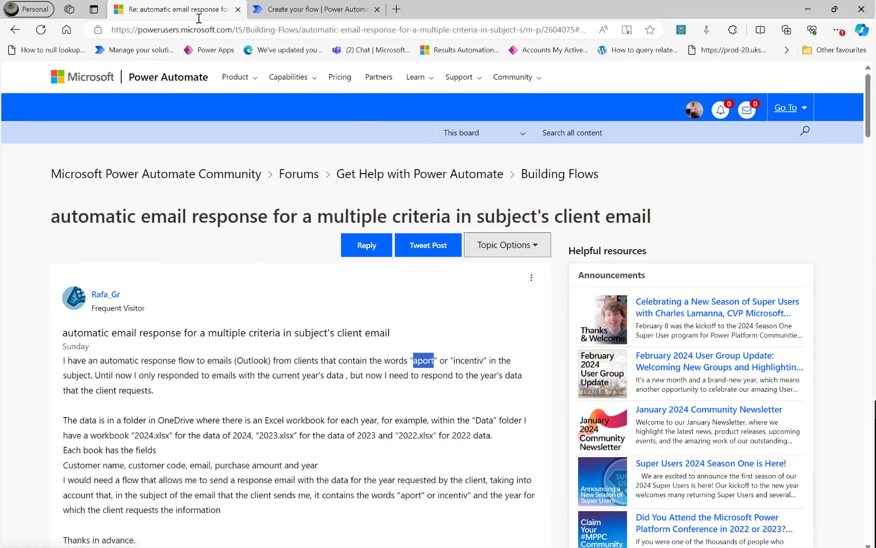
click(286, 11)
click(542, 220)
- Paste 'aport' into the first row and add a second row where Subject contains a value
key(ctrl+v)
click(399, 257)
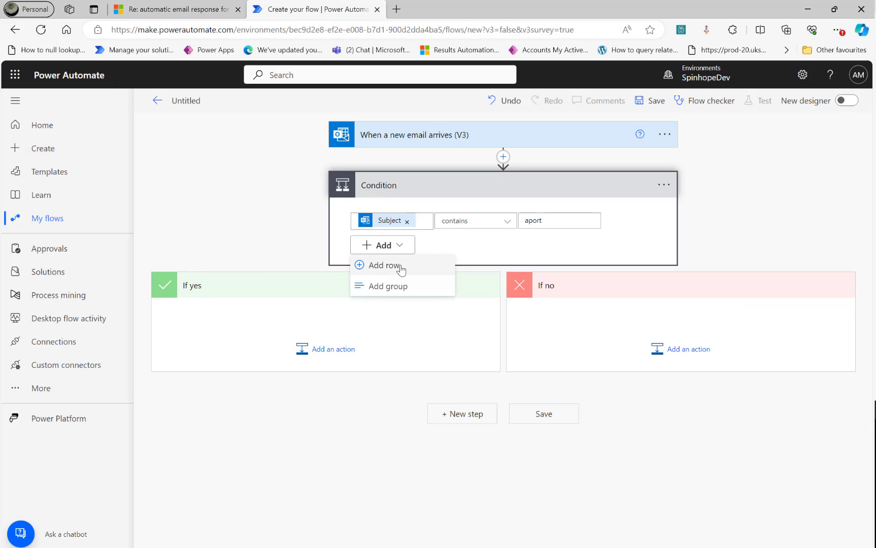
click(388, 267)
click(450, 263)
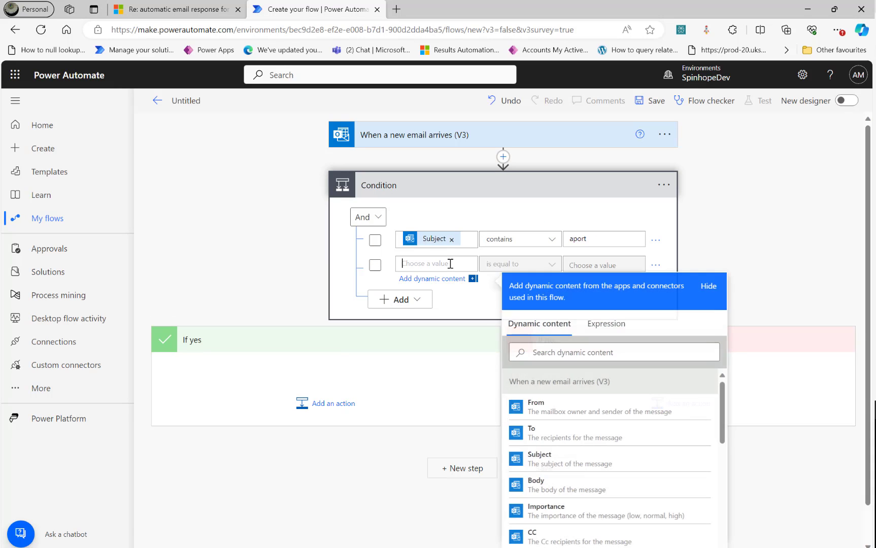
click(557, 450)
click(512, 264)
click(509, 281)
- Copy 'incentiv' from the forum into the second row and join the rows with Or
click(172, 9)
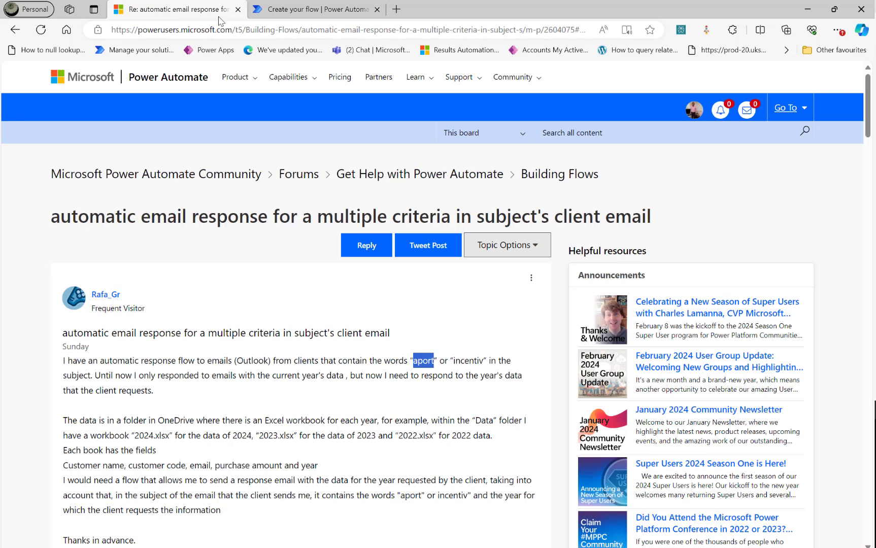
double_click(465, 360)
key(ctrl+c)
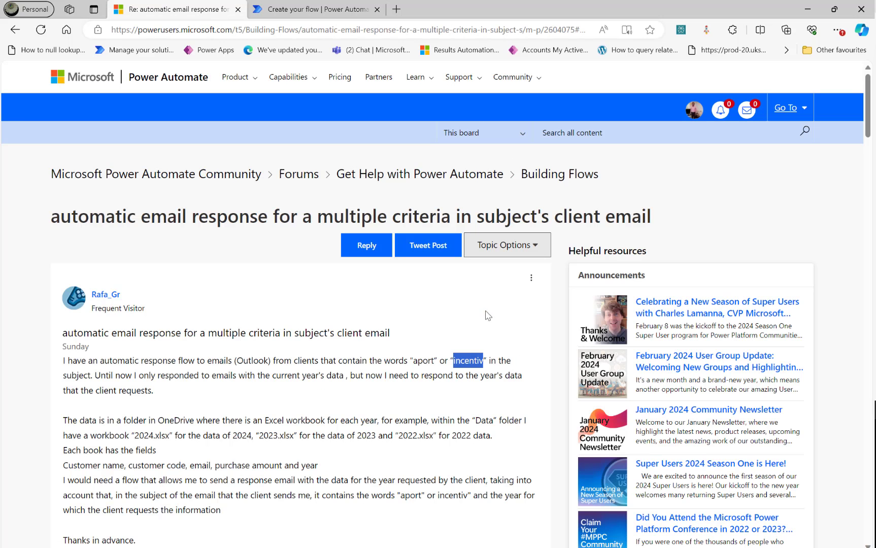
click(297, 7)
click(590, 263)
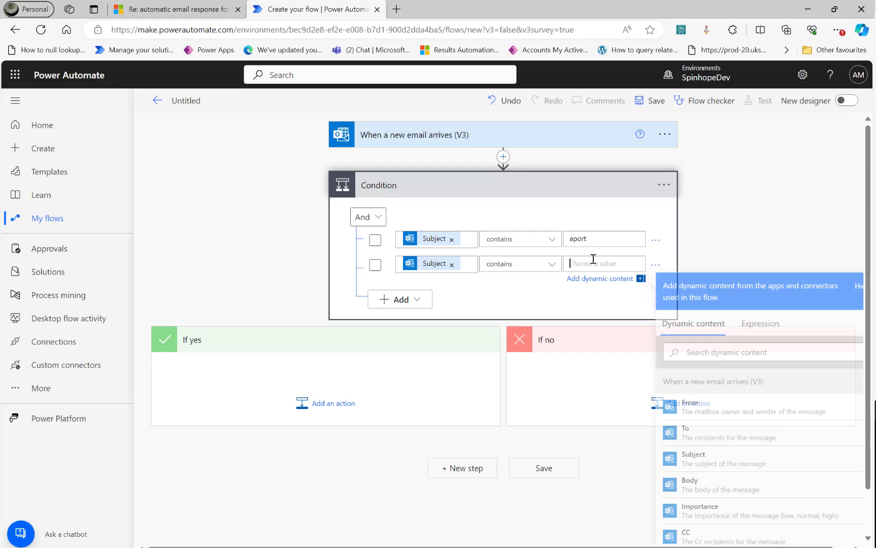
key(ctrl+v)
click(368, 216)
click(362, 258)
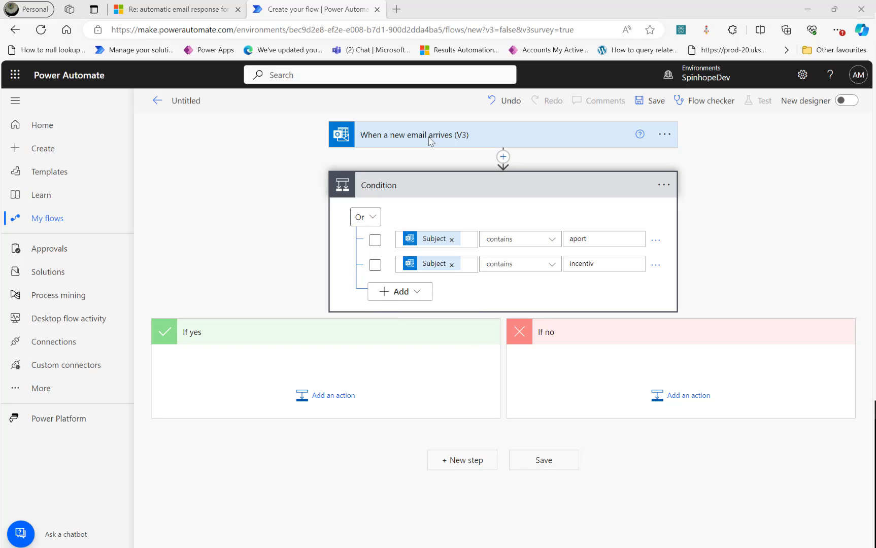
- In the forum thread, pick out the years 2023 and 2022 ending the example subjects
click(184, 10)
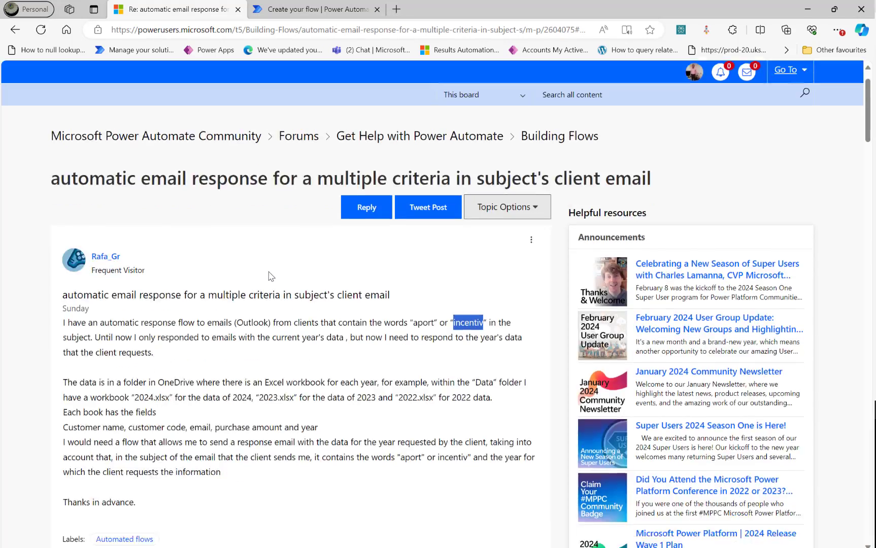
scroll(269, 276, down, 20)
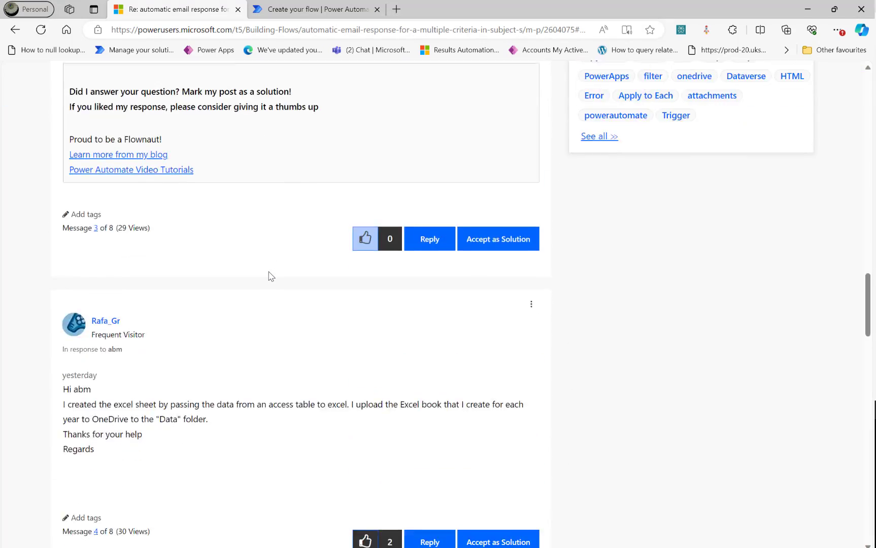
scroll(270, 275, down, 12)
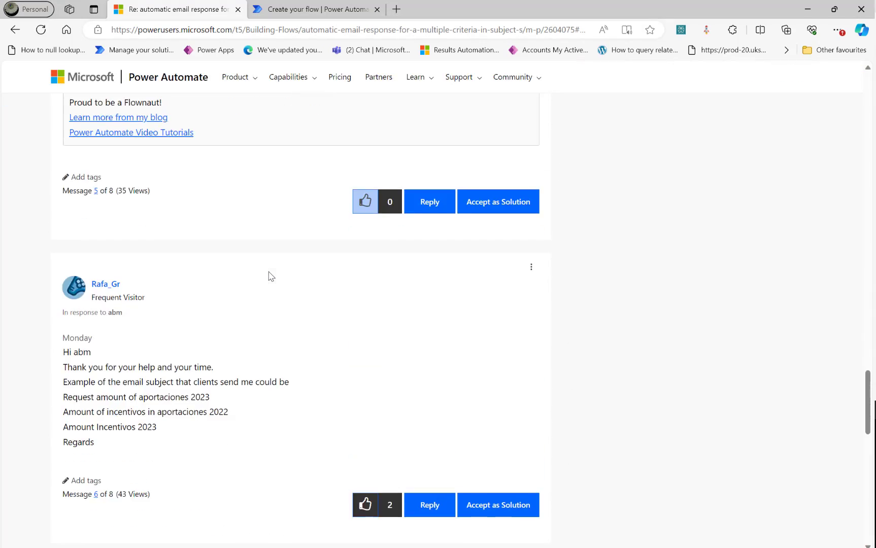
double_click(194, 397)
double_click(210, 412)
- Add a Compose action under If yes and open its expression editor
click(294, 8)
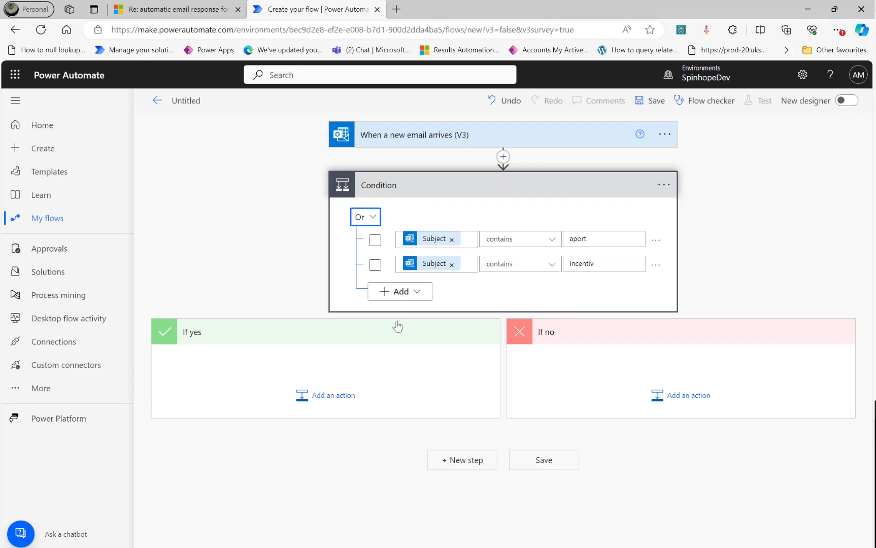
click(306, 397)
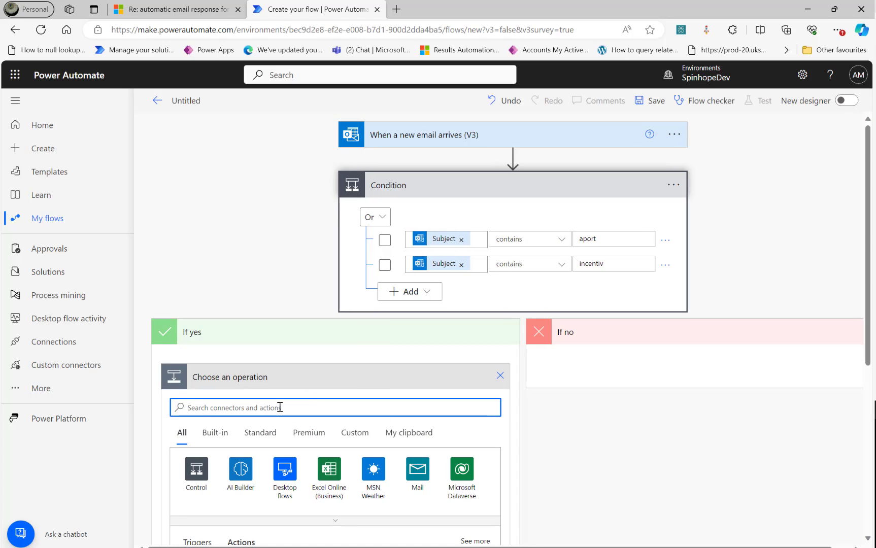
text(compose)
scroll(254, 304, down, 3)
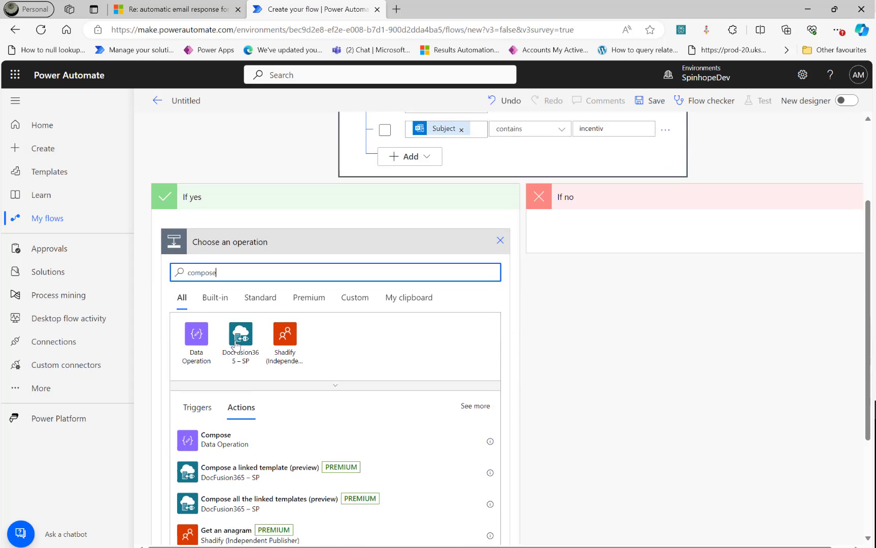
click(225, 421)
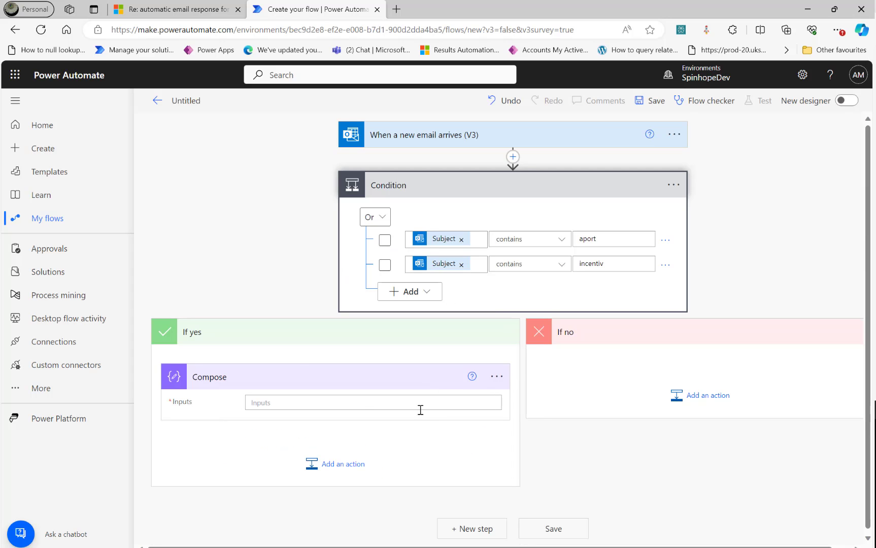
click(363, 402)
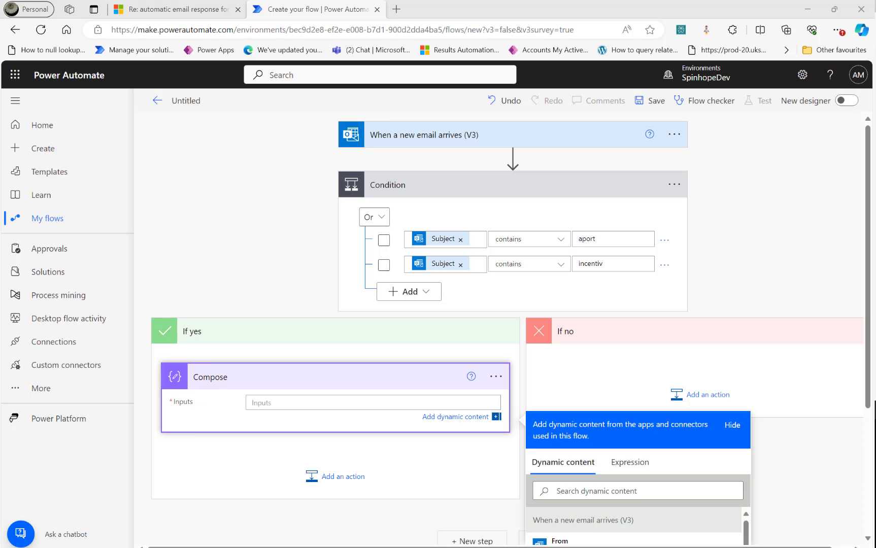
click(630, 462)
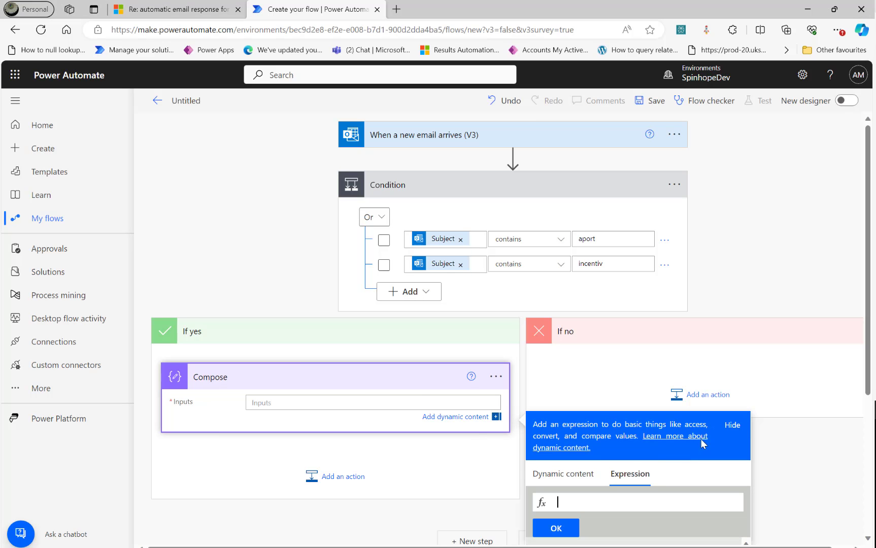
- Write the expression last(split(Subject,' ')) using the email Subject dynamic field
text(spli)
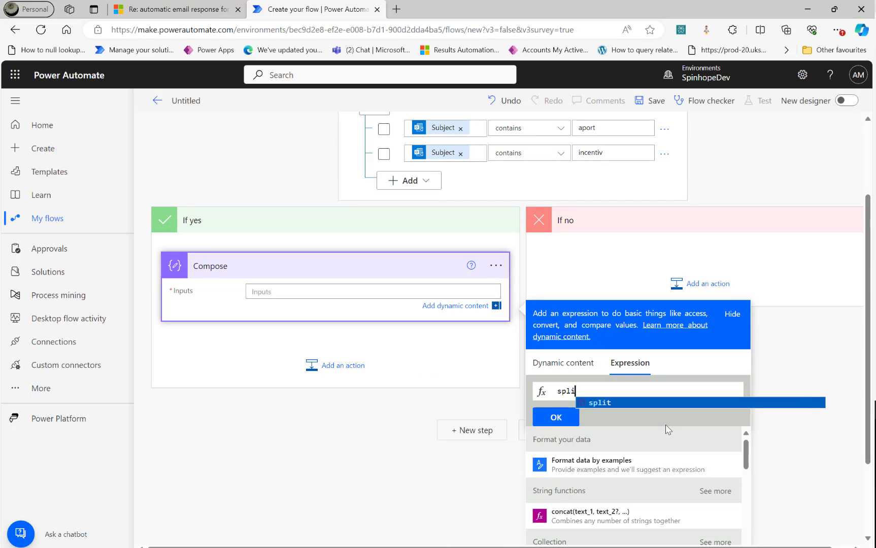
text(t()
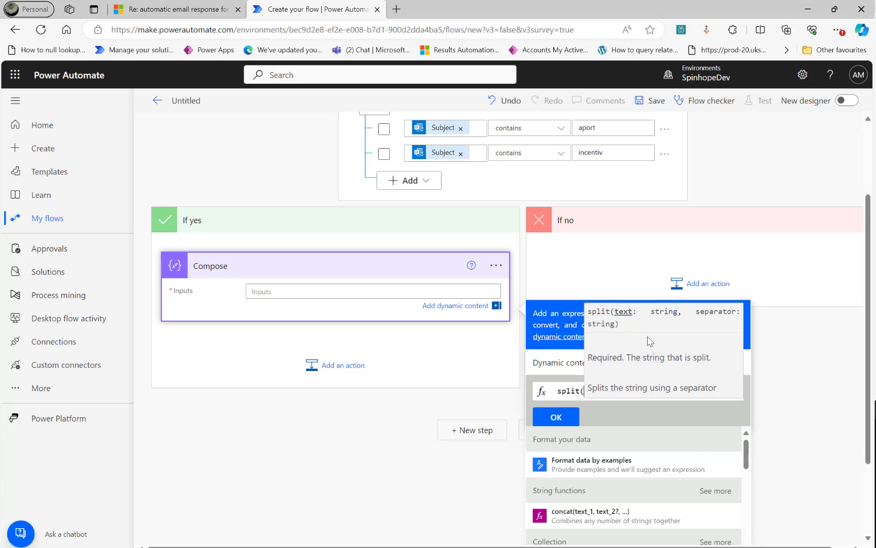
click(566, 361)
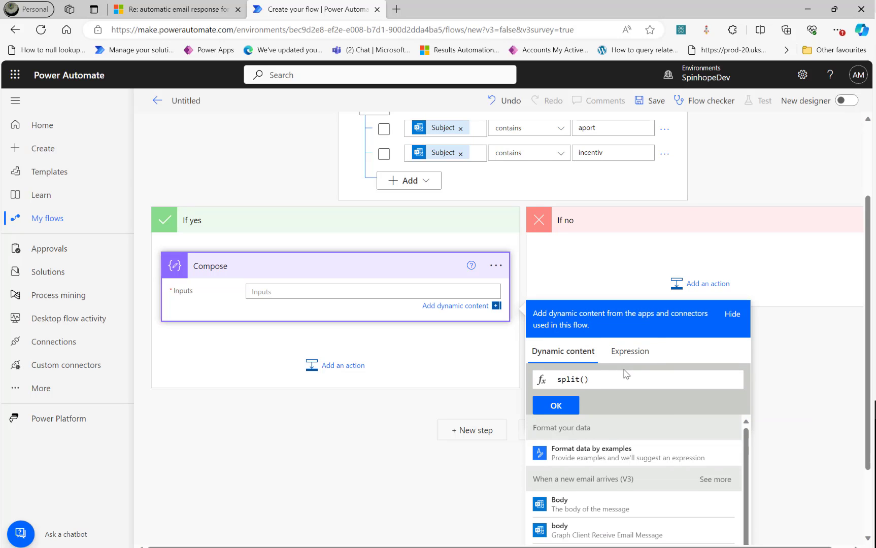
scroll(634, 433, down, 1)
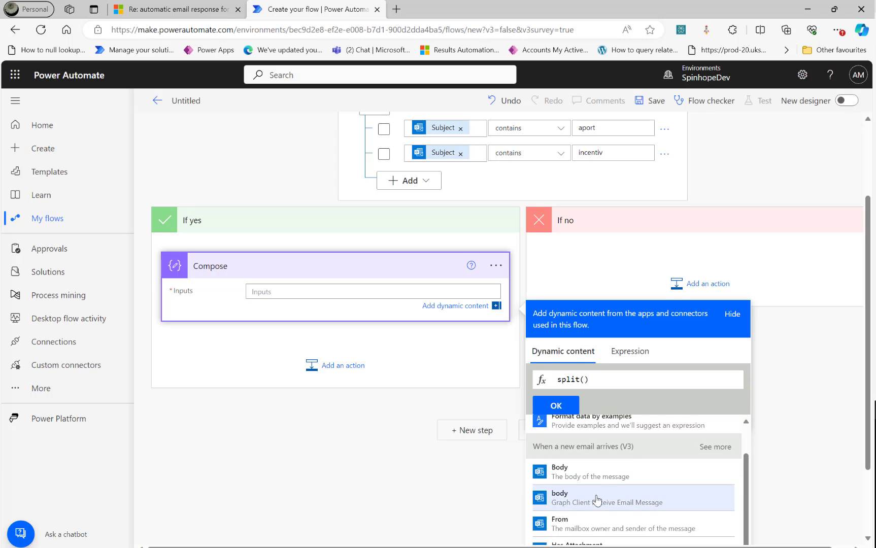
scroll(596, 498, down, 2)
click(579, 504)
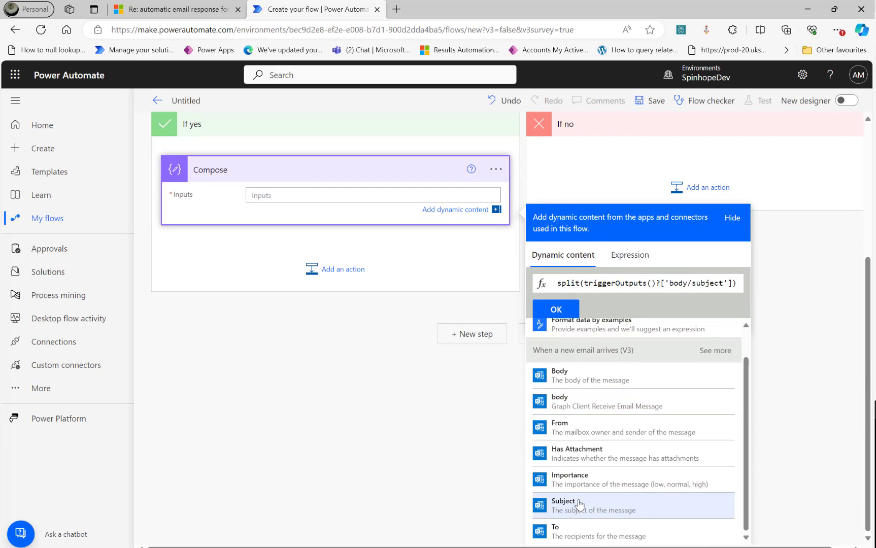
text(,)
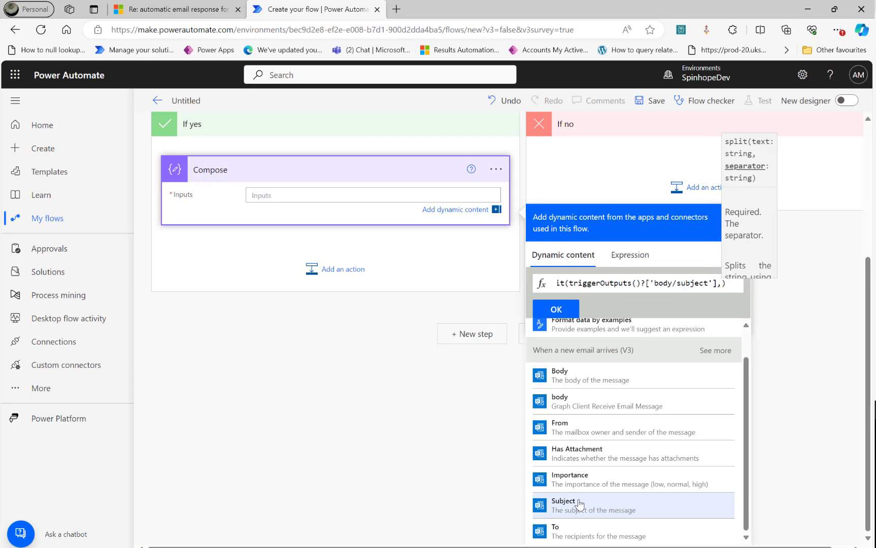
text('],')
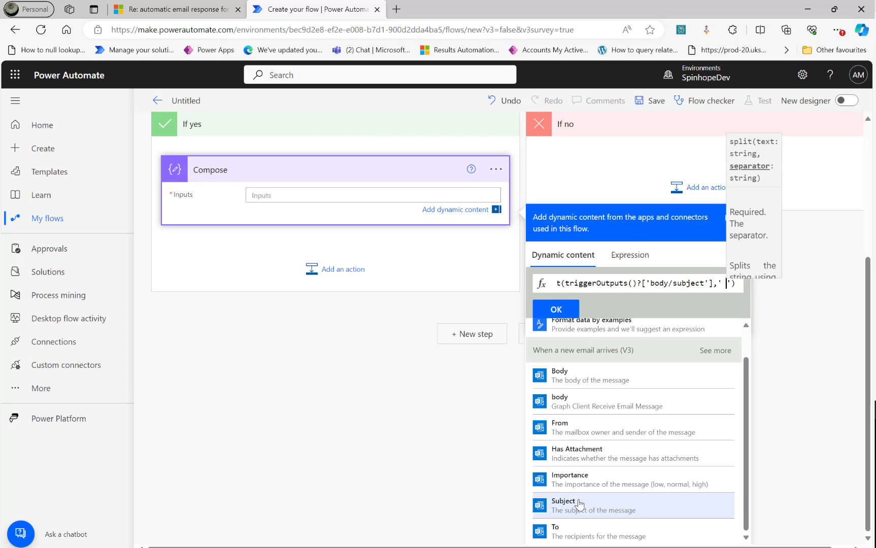
key(Left)
key(Left)
key(Left)
key(Left)
key(Left)
key(Left)
key(Left)
key(Left)
key(Left)
key(Left)
key(Left)
key(Left)
key(Left)
key(Left)
key(Left)
key(Left)
key(Left)
key(Left)
key(Left)
key(Left)
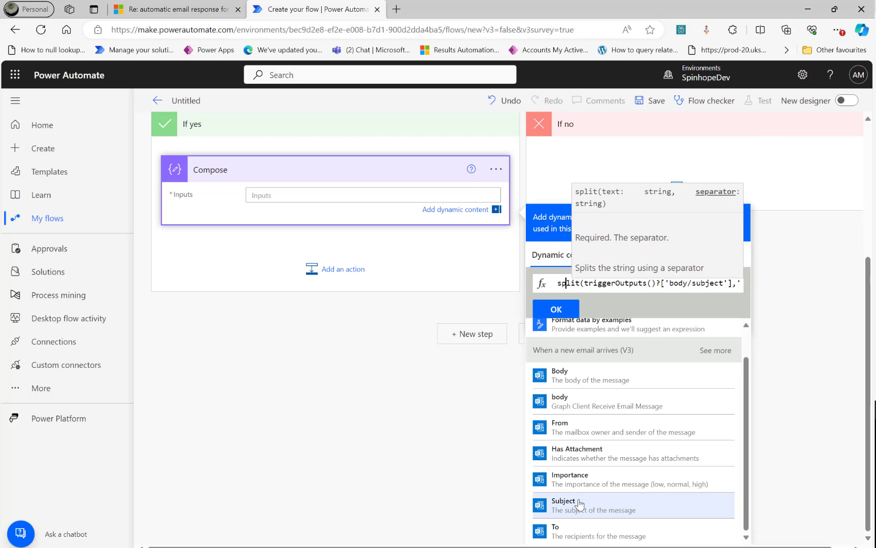
key(Left)
text(last()
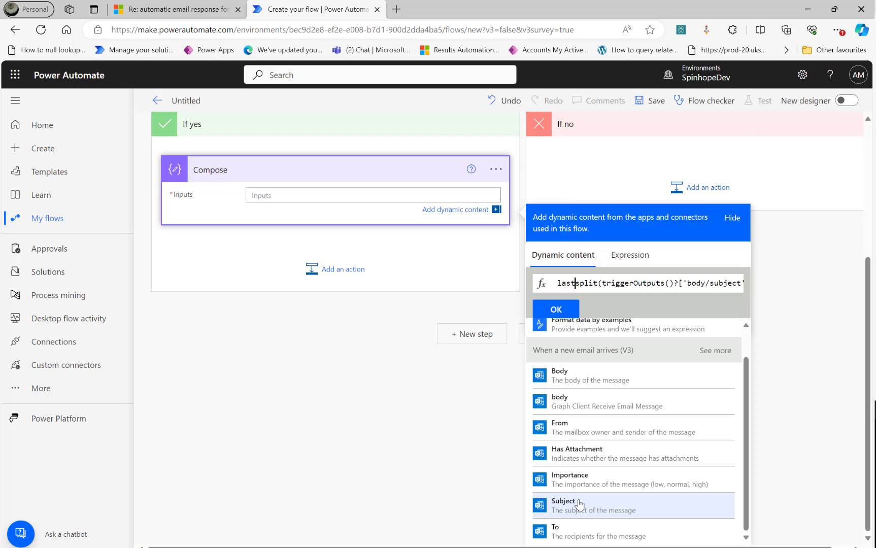
key(Right)
key(Right)
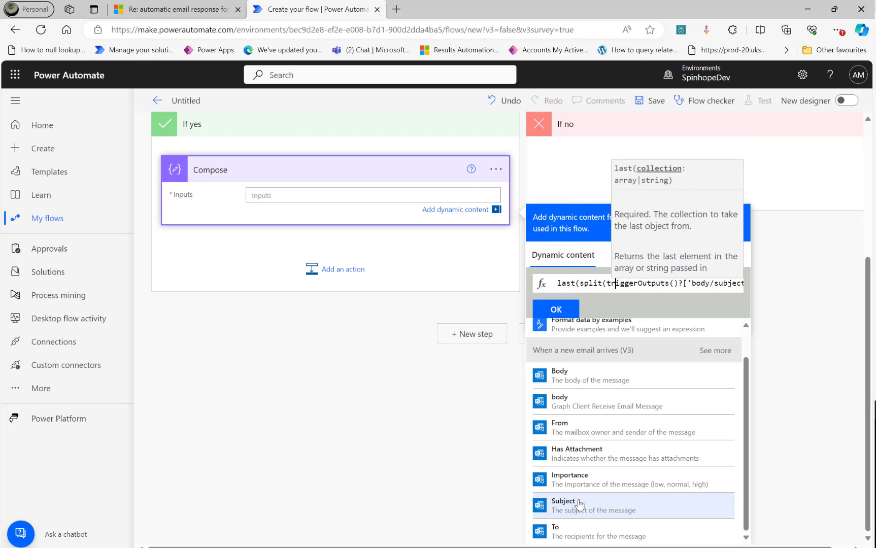
key(End)
text(,' '))
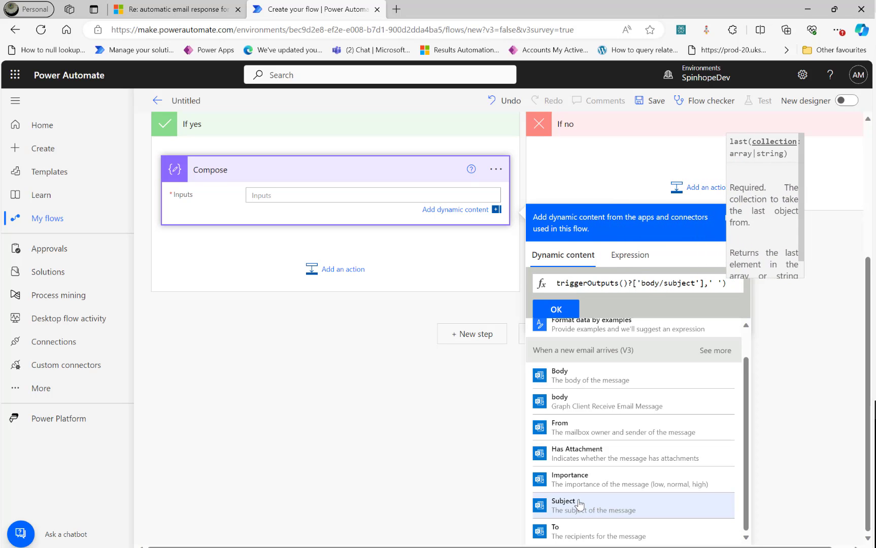
text())
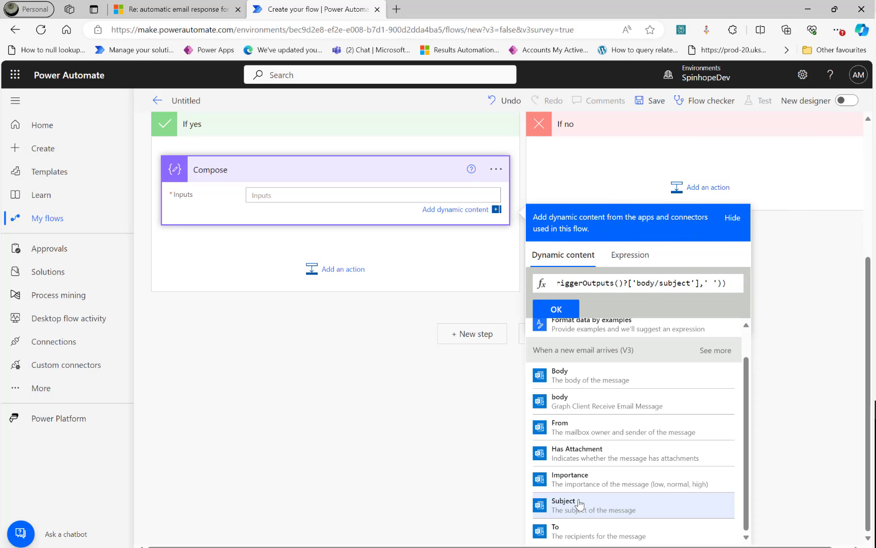
- Insert the last(split(...)) expression into the Compose inputs and rename the action to Year
click(556, 308)
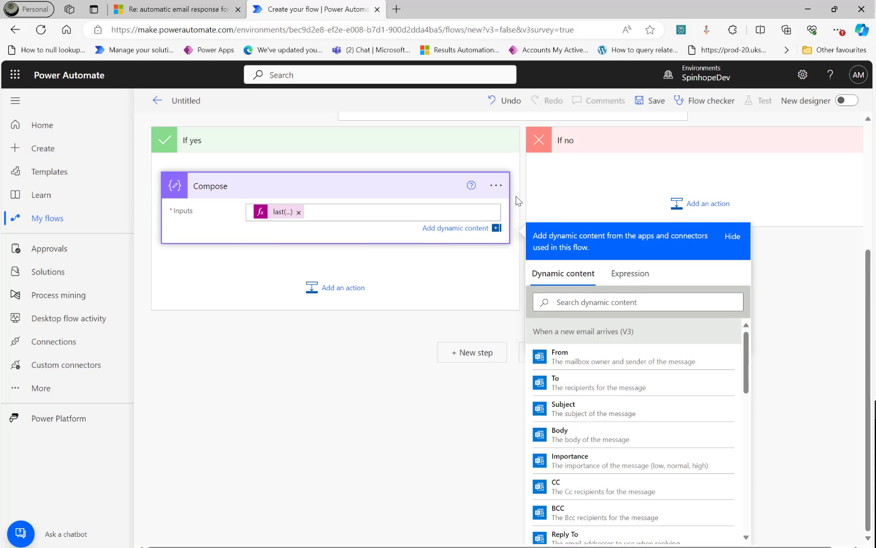
click(500, 189)
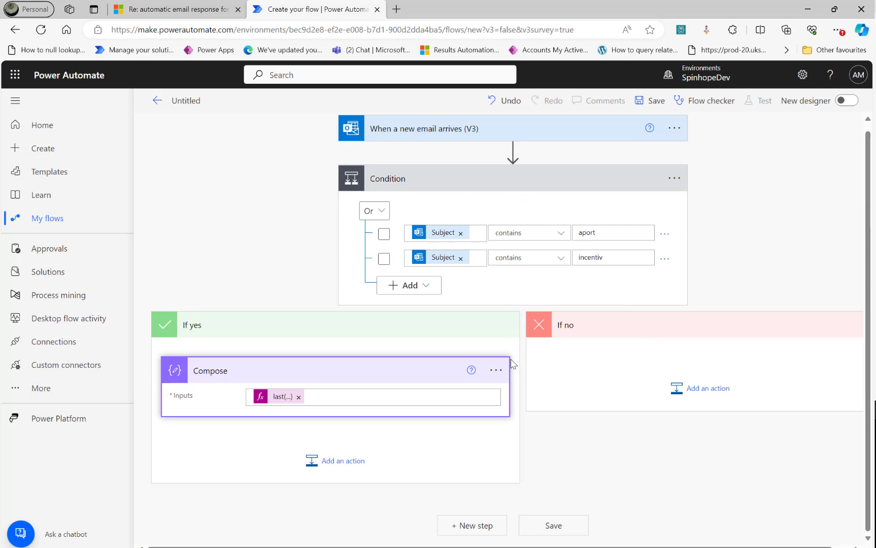
click(543, 389)
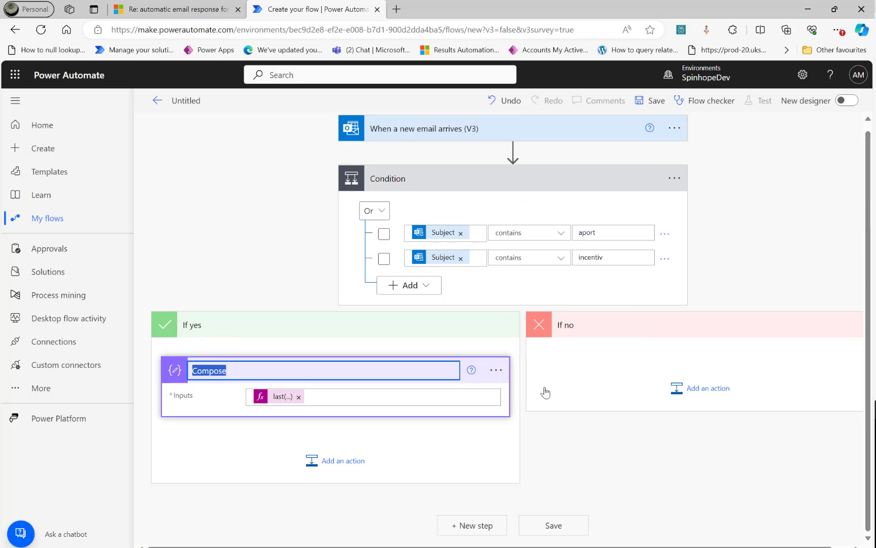
text(Year)
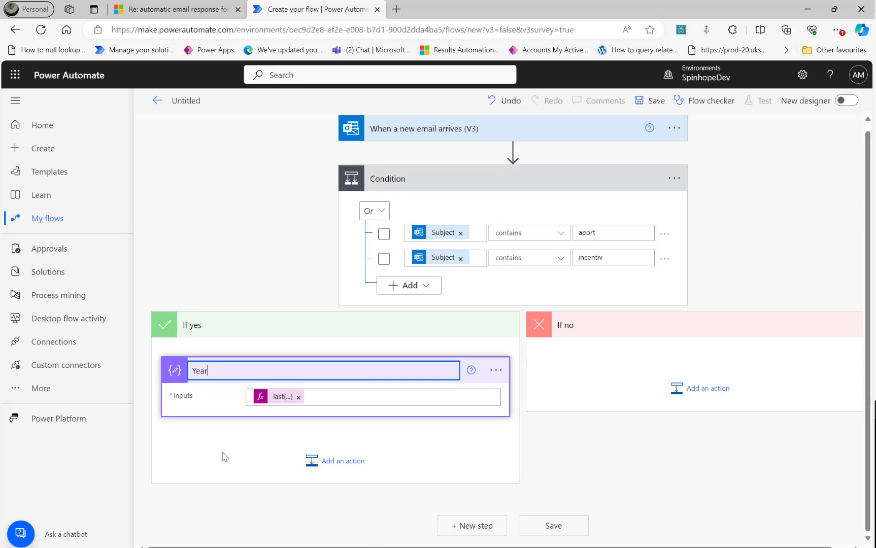
key(Return)
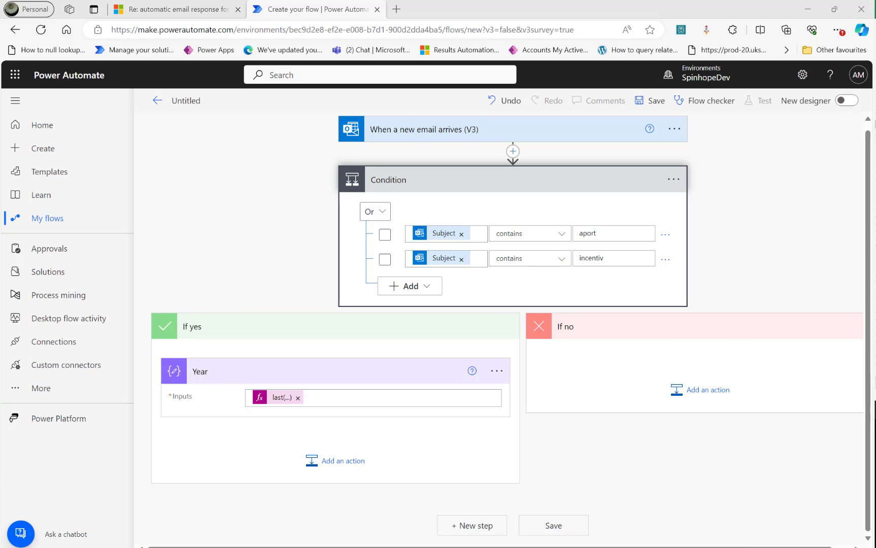
- Bring the Excel 2022.xlsx window forward and close it
drag(873, 7, 495, 127)
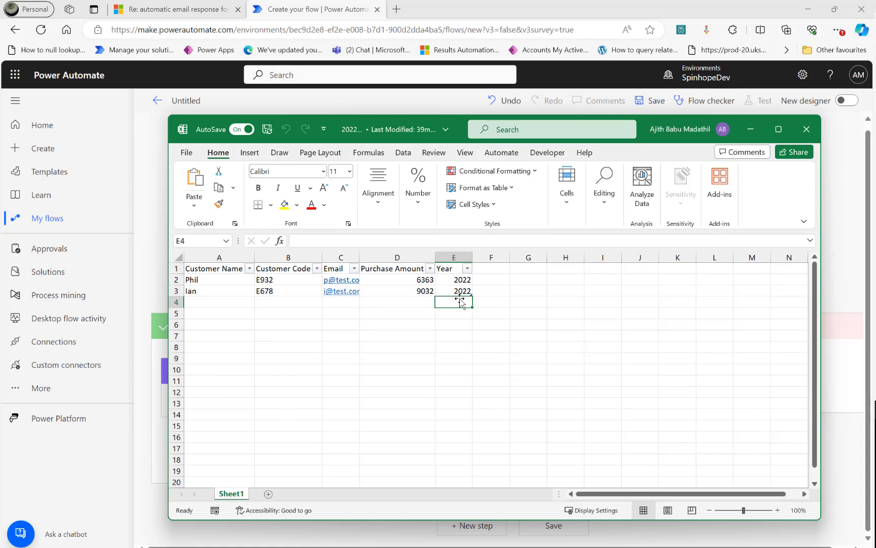
click(806, 130)
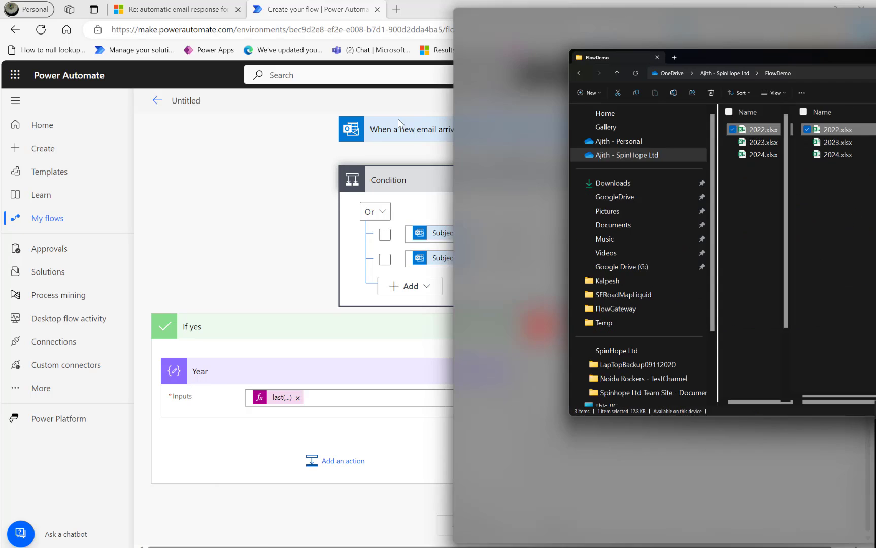
drag(609, 10, 351, 113)
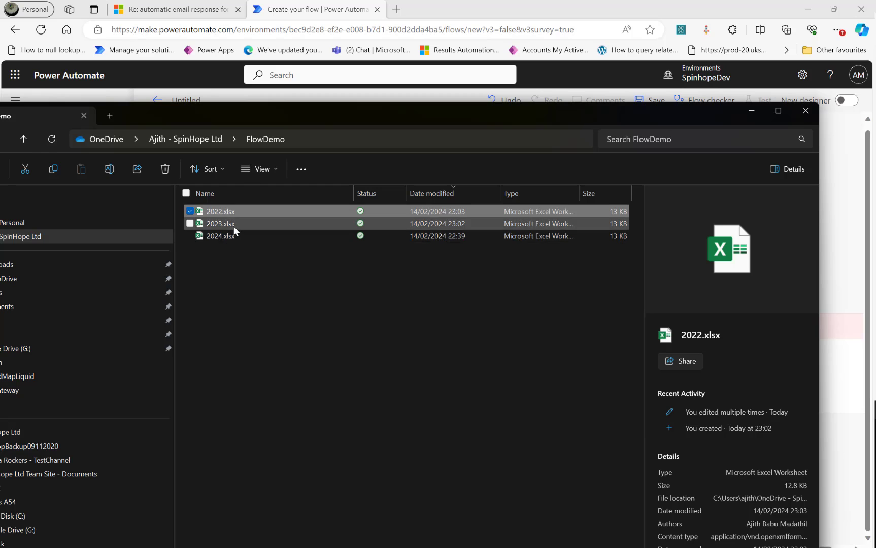
drag(677, 112, 875, 60)
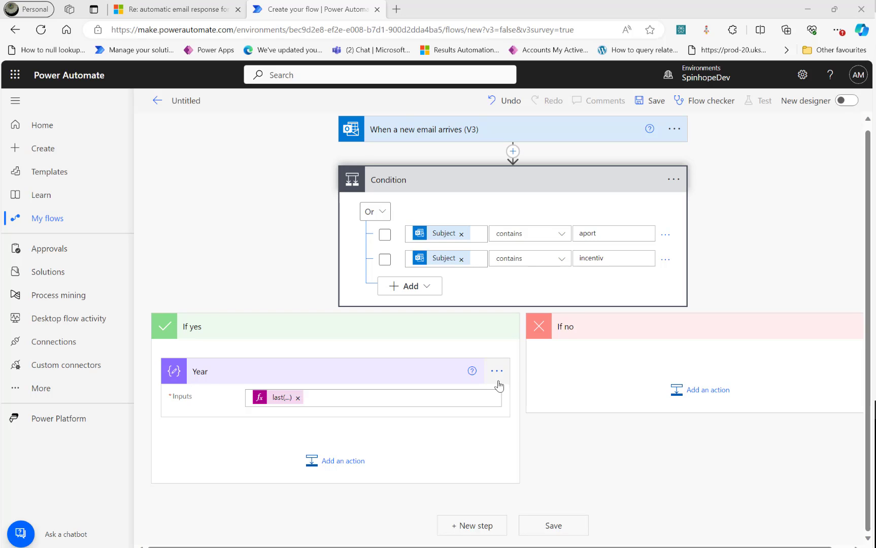
- Add an Excel Online 'List rows present in a table' action with OneDrive for Business location and OneDrive library
click(311, 469)
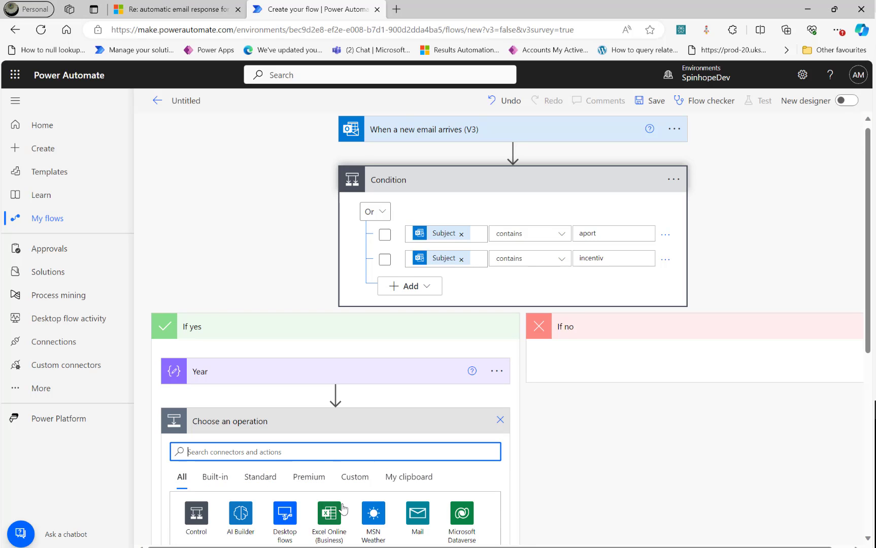
click(329, 514)
scroll(330, 482, down, 1)
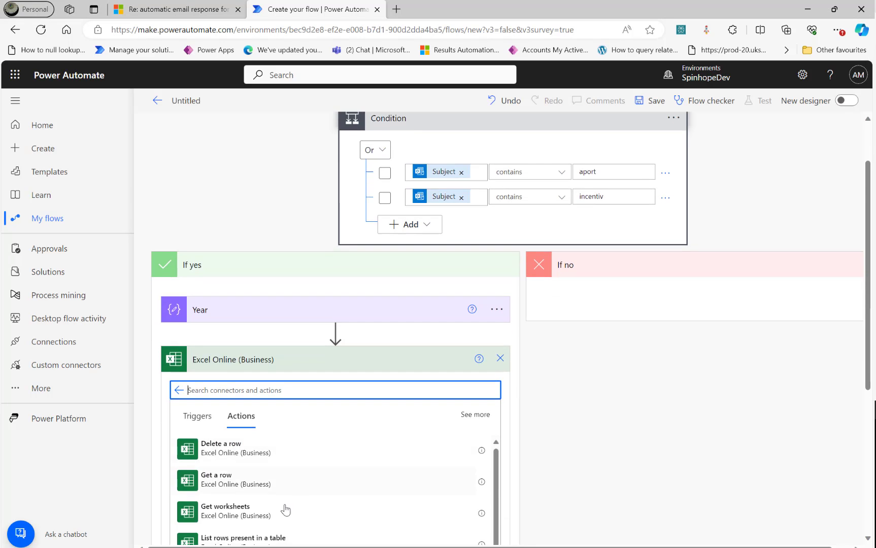
click(263, 541)
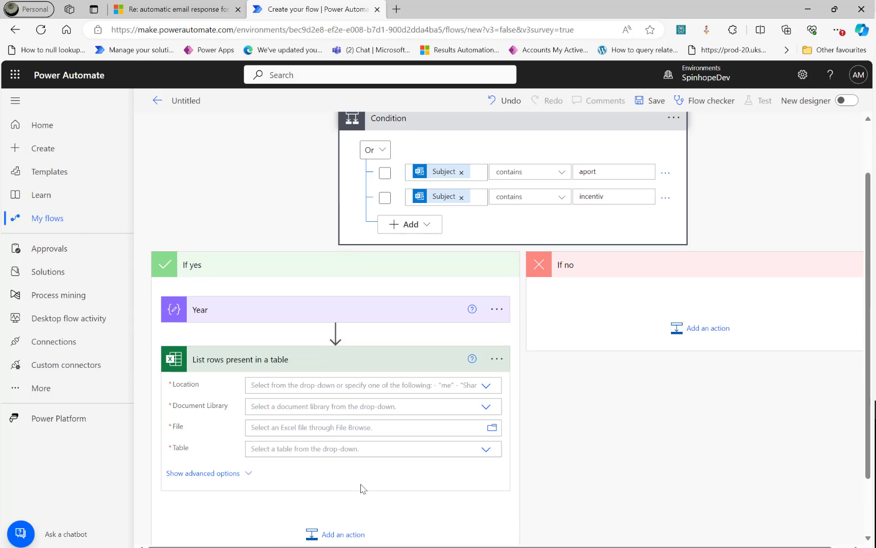
click(486, 385)
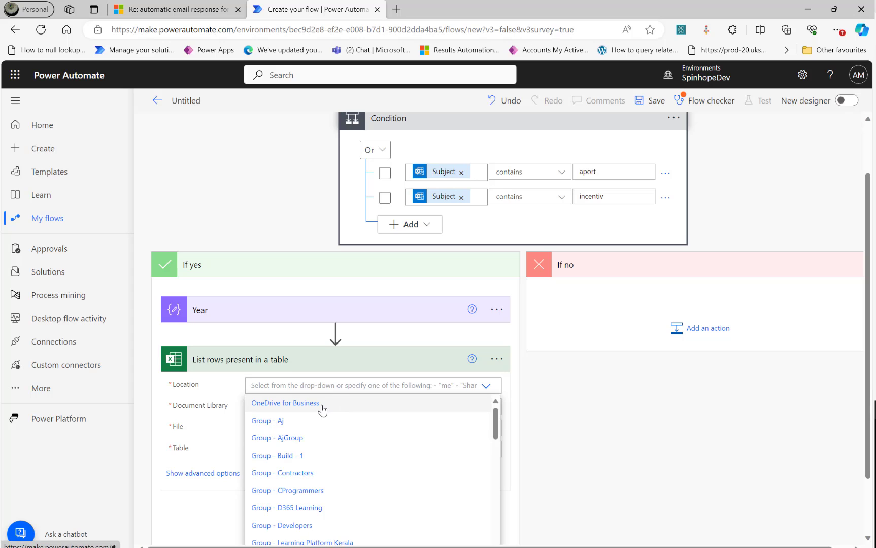
click(322, 409)
click(485, 406)
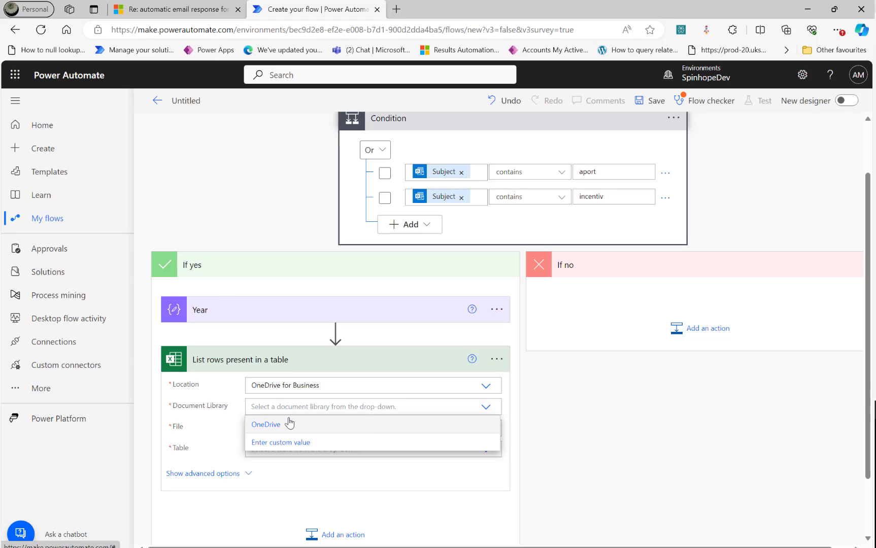
click(289, 423)
- Browse to /FlowDemo/2022.xlsx as the file and open the workbook's table list
click(492, 427)
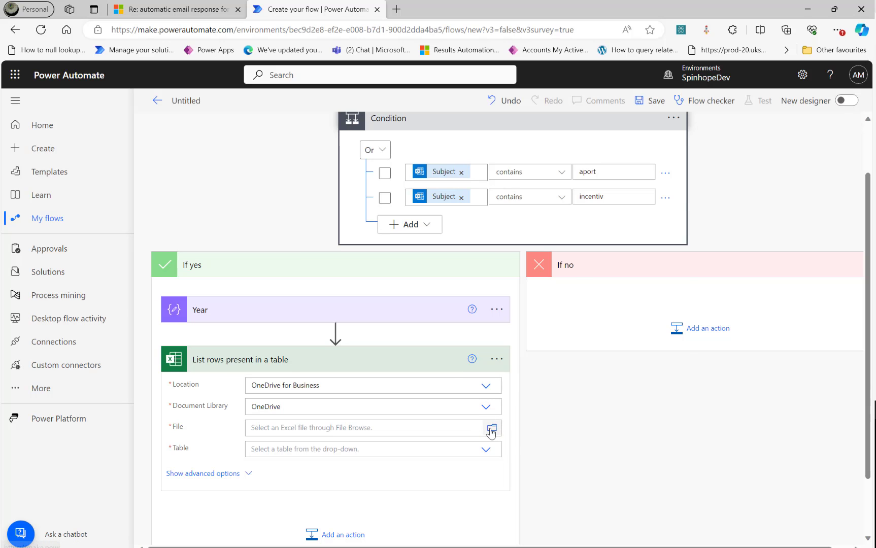
scroll(655, 366, up, 15)
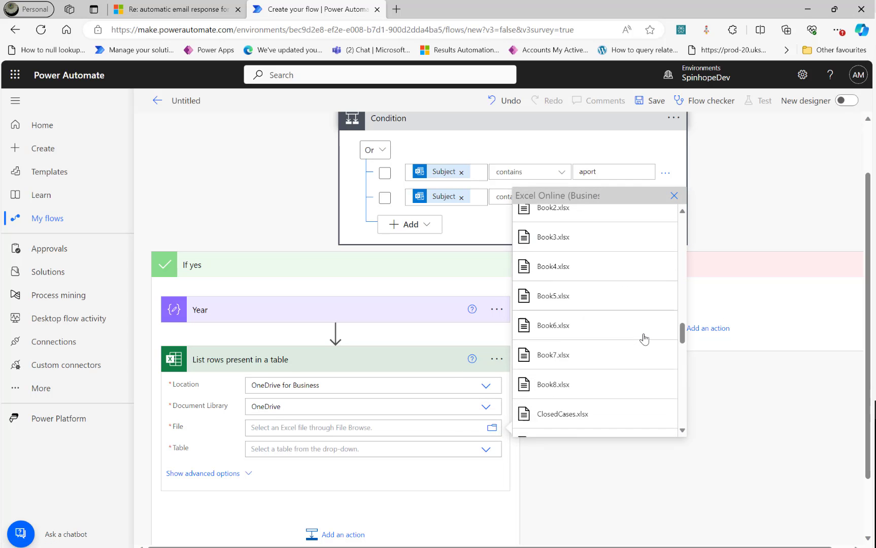
scroll(642, 332, up, 3)
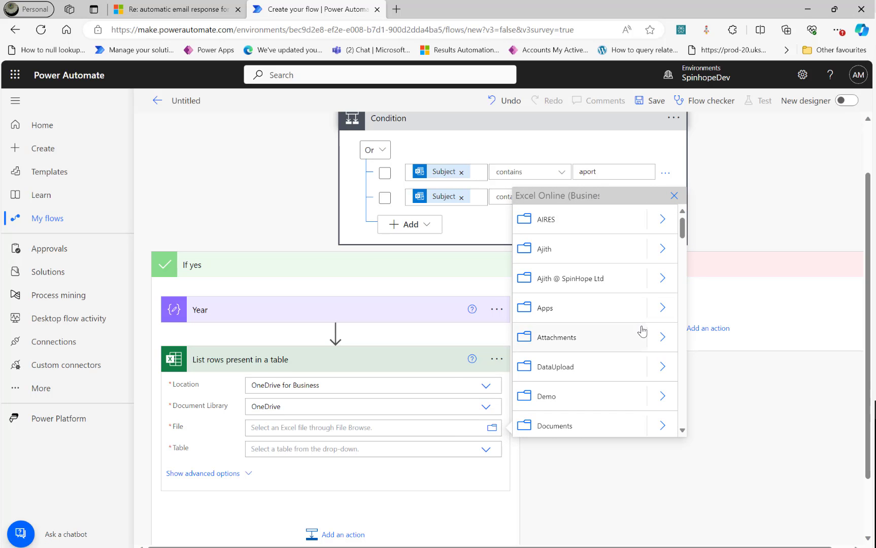
scroll(633, 365, down, 2)
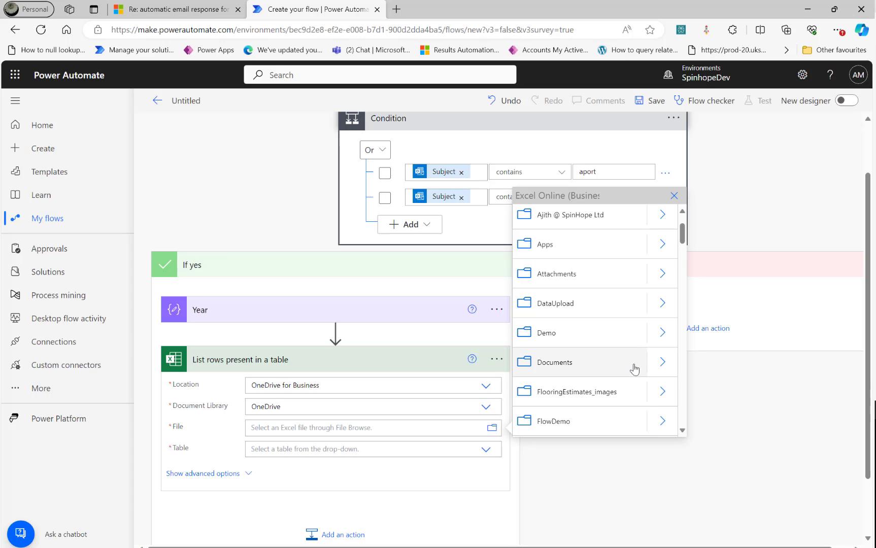
click(658, 424)
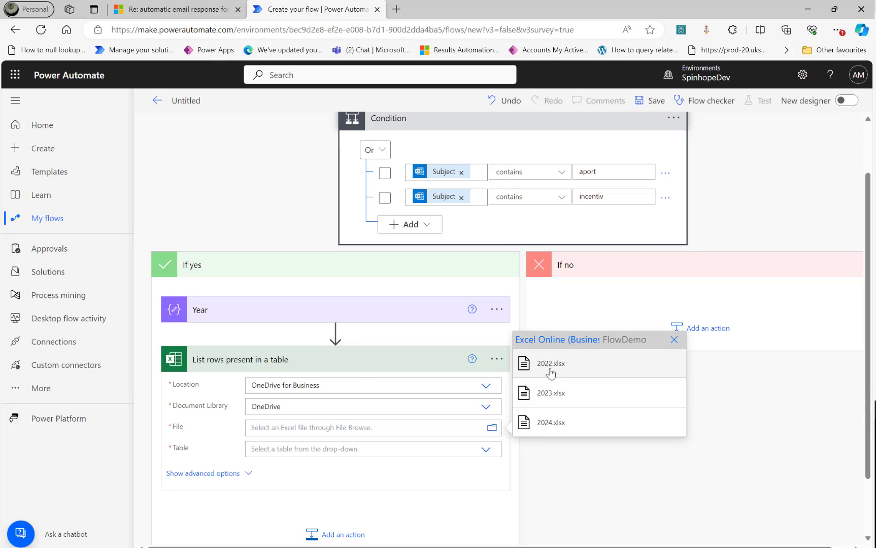
click(551, 373)
click(329, 426)
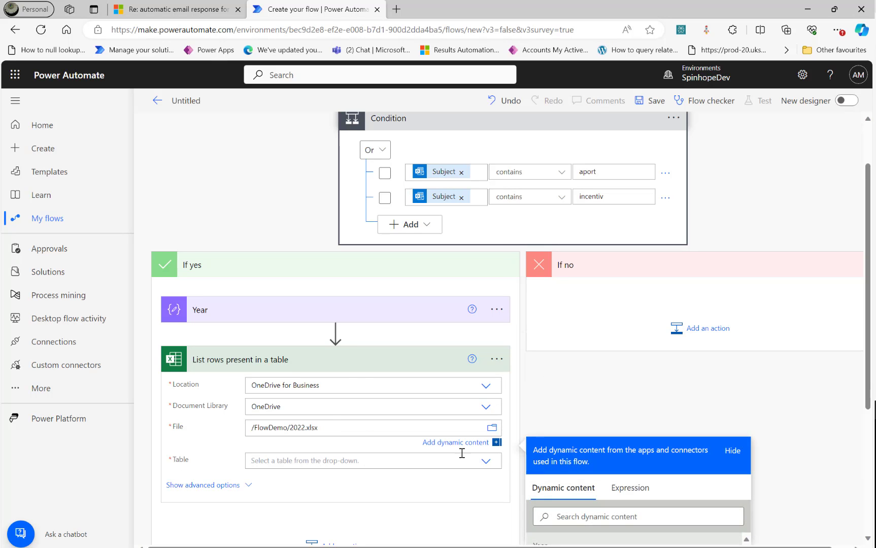
click(484, 460)
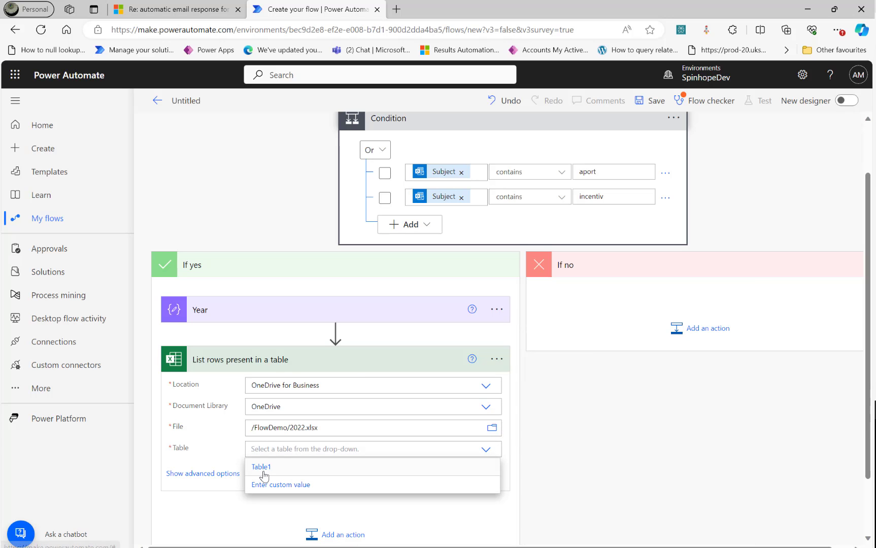
- Choose Table1 as the table and add a Compose action below the Excel step
click(262, 472)
scroll(359, 500, down, 2)
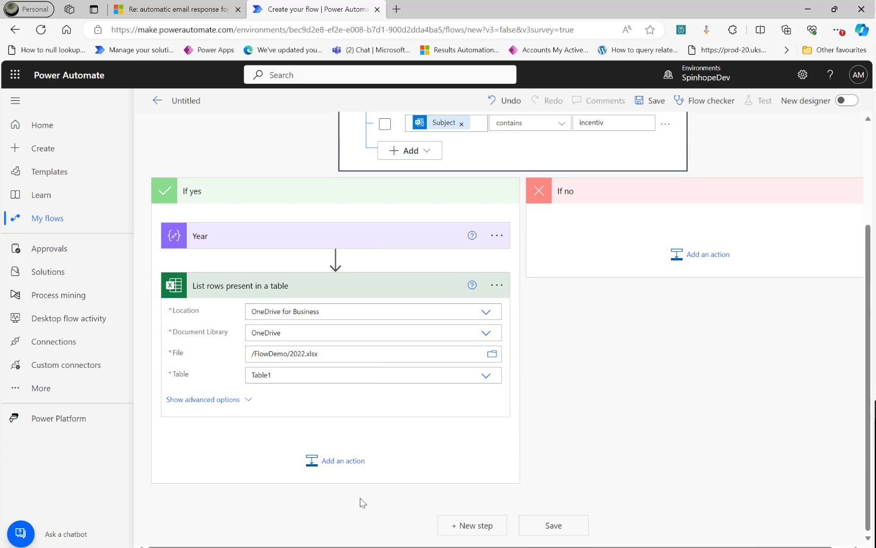
click(330, 457)
text(compose)
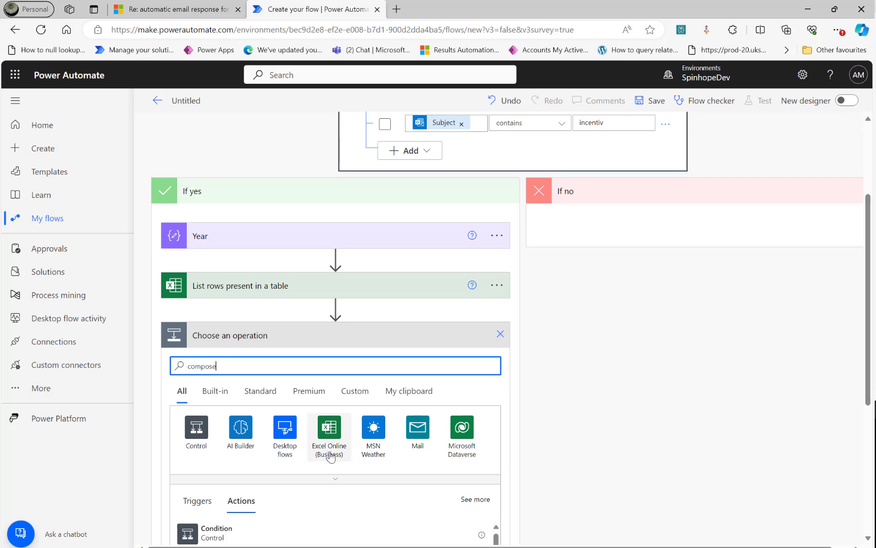
click(345, 530)
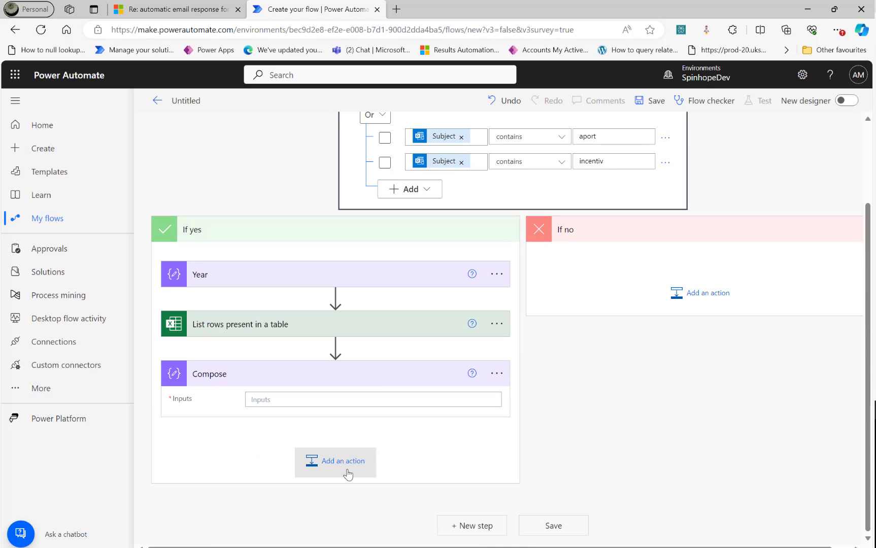
click(416, 400)
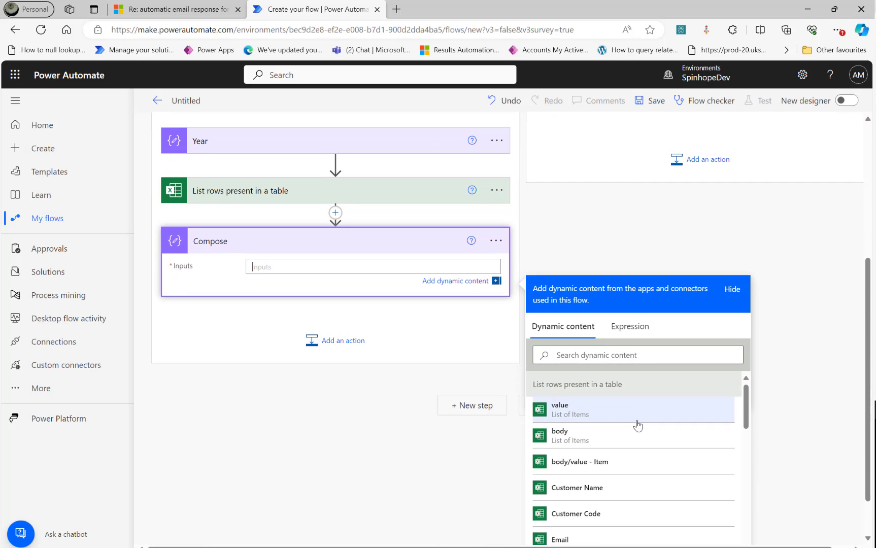
- Fill the Compose inputs with Customer Name, Year and Purchase Amount from dynamic content
click(584, 354)
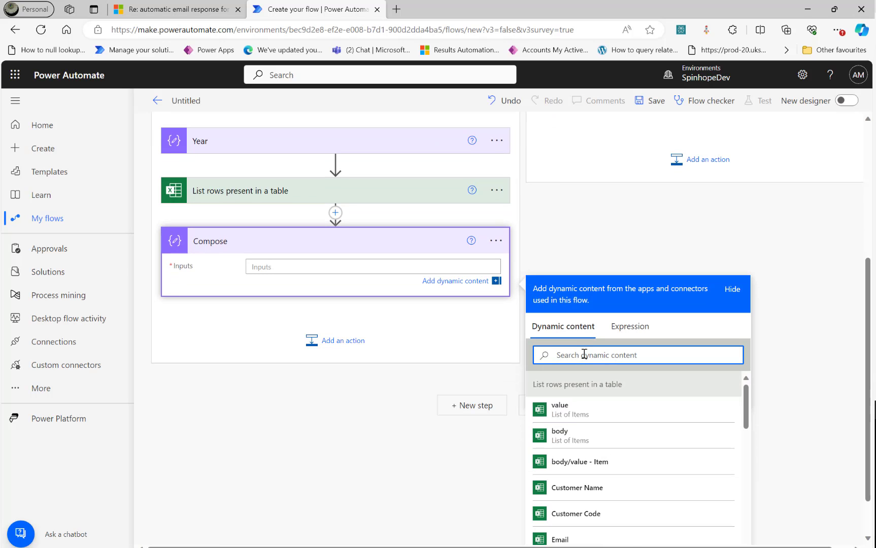
text(custo)
click(576, 409)
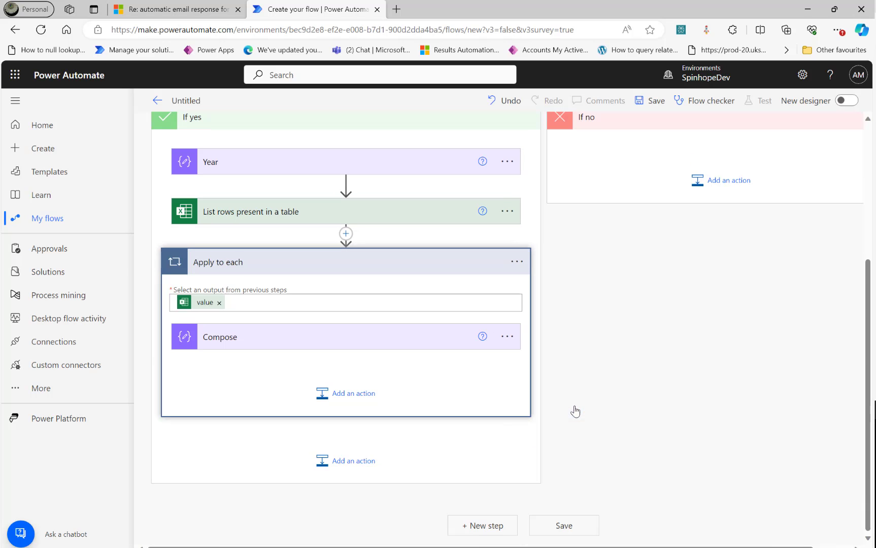
click(285, 336)
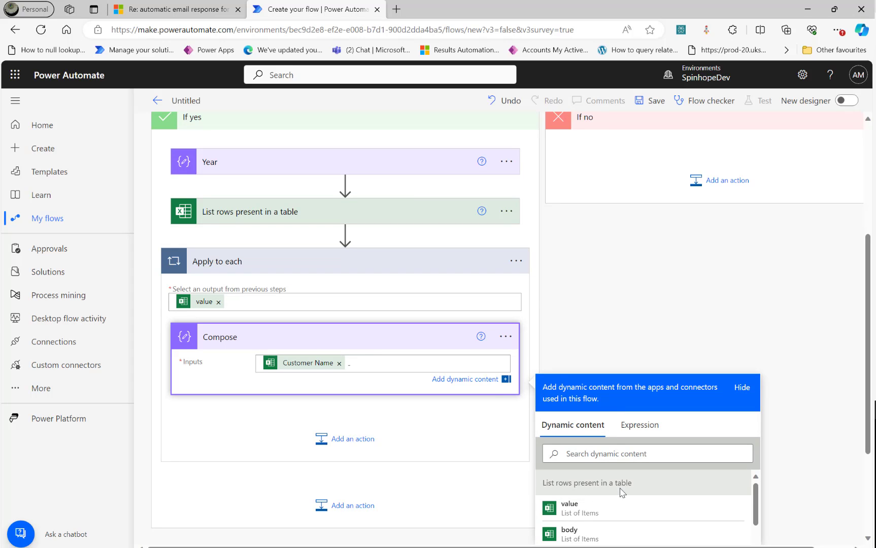
click(590, 455)
text(year)
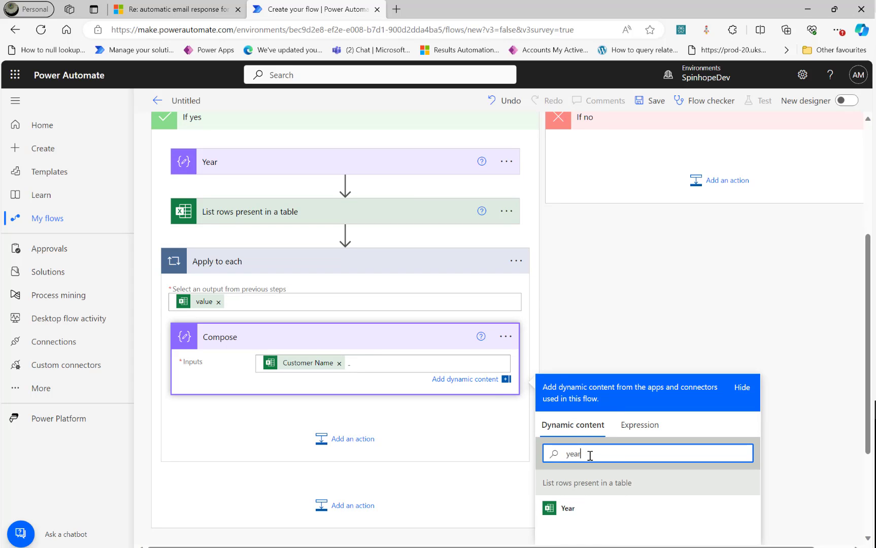
click(549, 509)
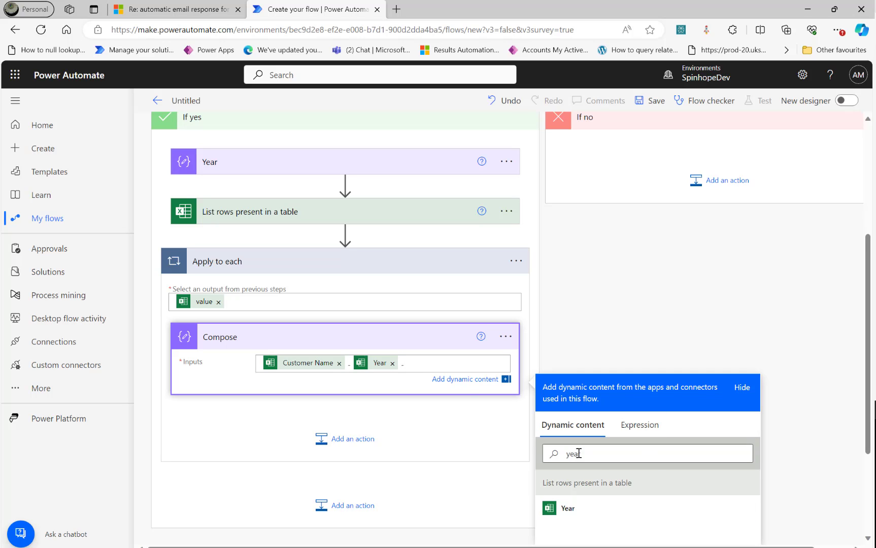
drag(574, 455, 542, 452)
text(amo)
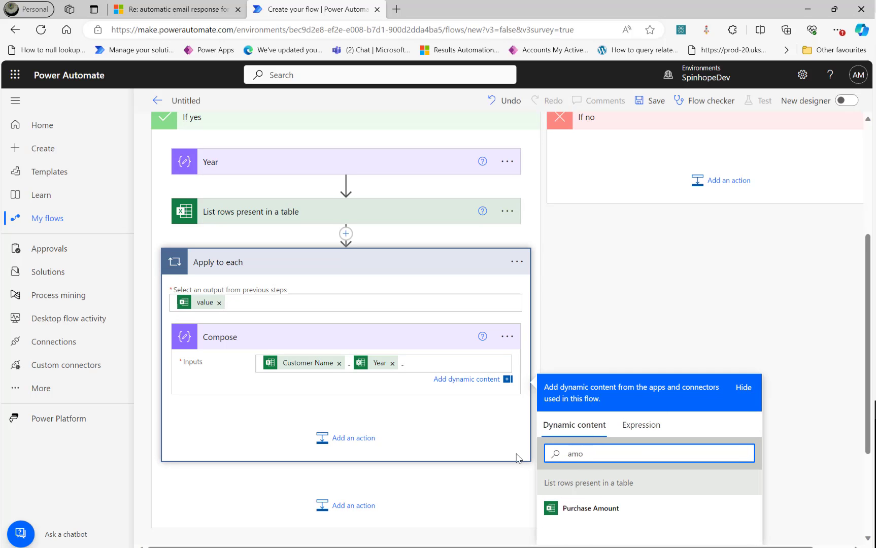
click(576, 508)
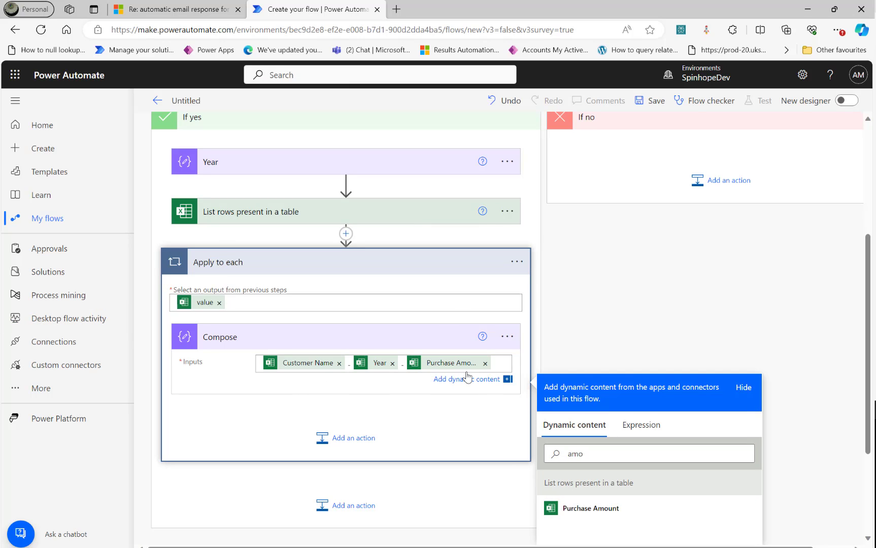
- Change the Excel file path to /FlowDemo/ plus the Year step's output and .xlsx, replacing 2022
click(297, 217)
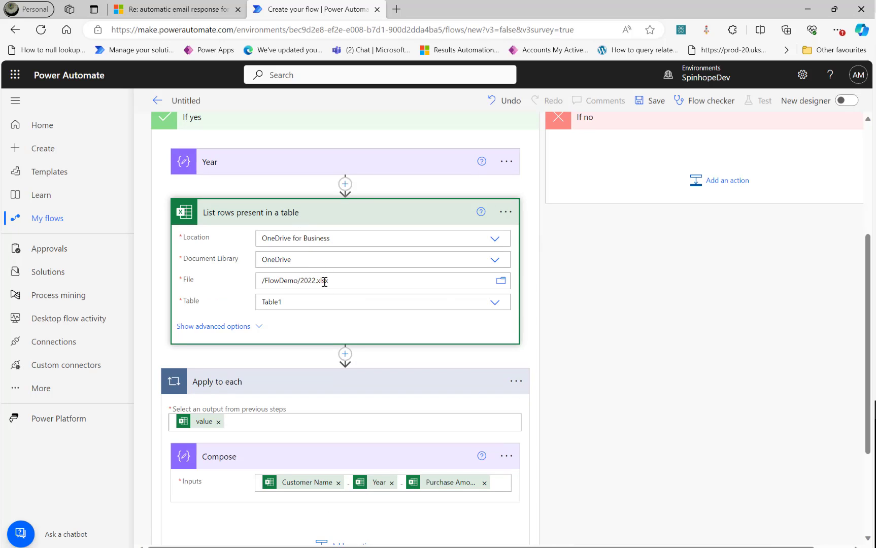
click(315, 284)
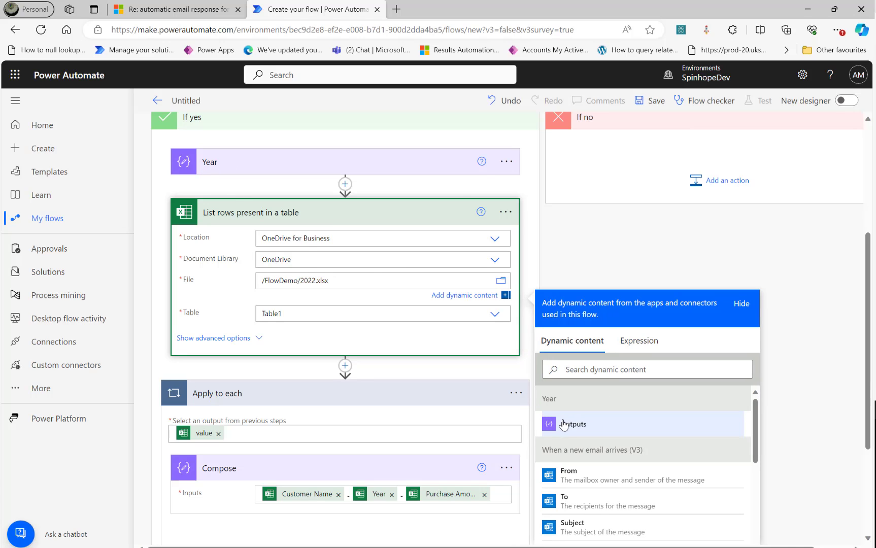
click(564, 424)
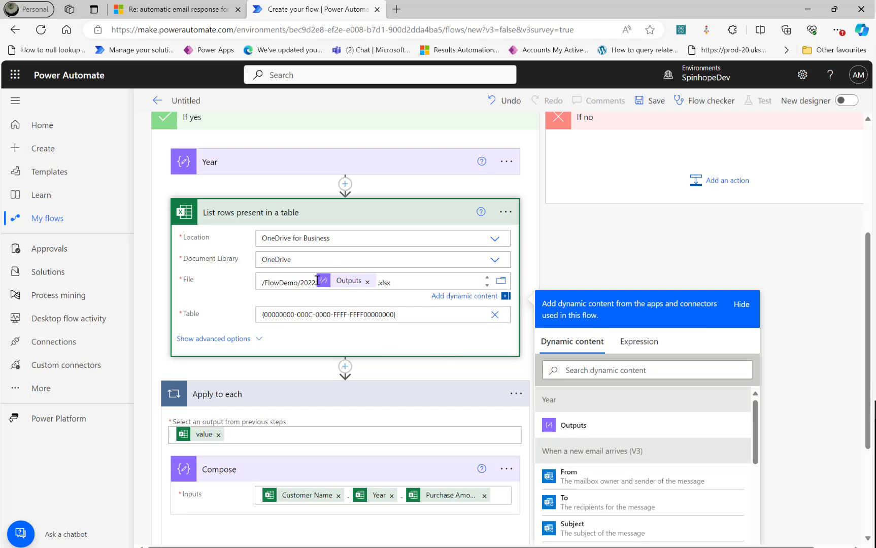
key(BackSpace)
key(BackSpace)
key(BackSpace)
key(BackSpace)
key(BackSpace)
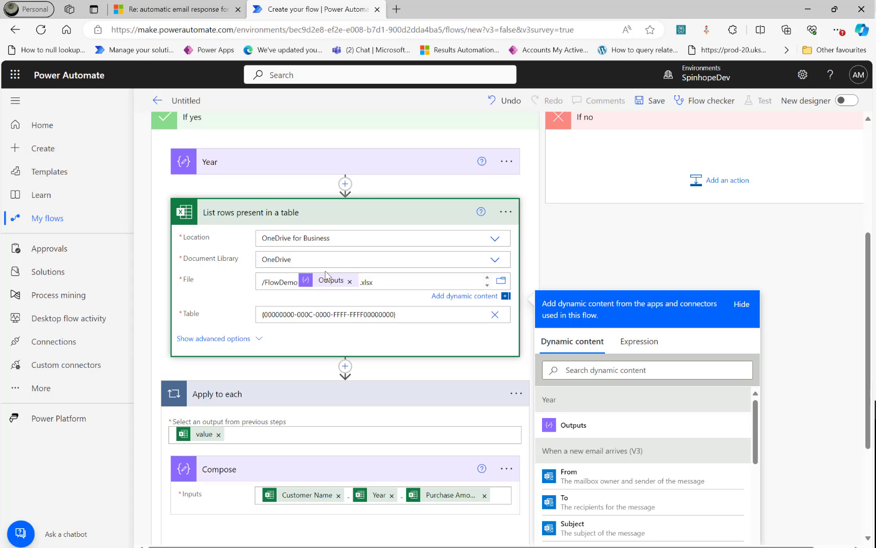
text(/)
- Set the table field to the custom value Table1
click(494, 315)
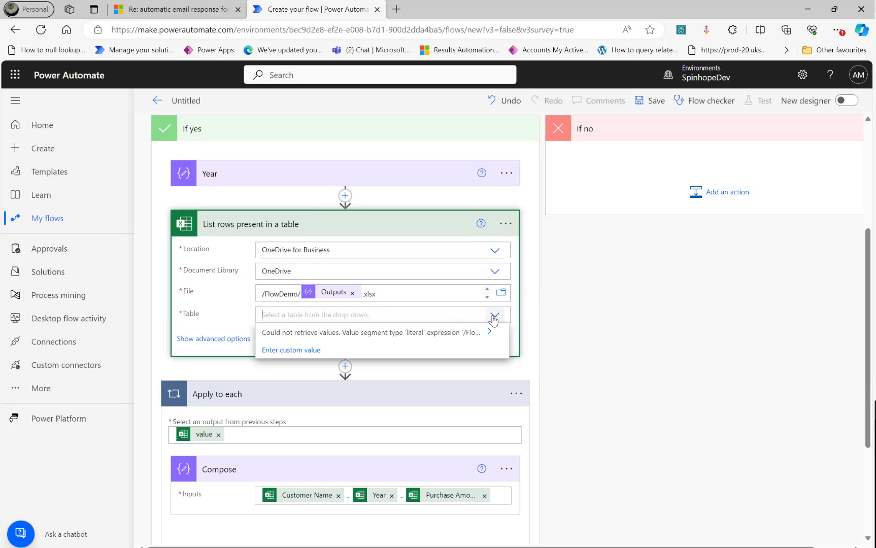
click(299, 352)
text(Table1)
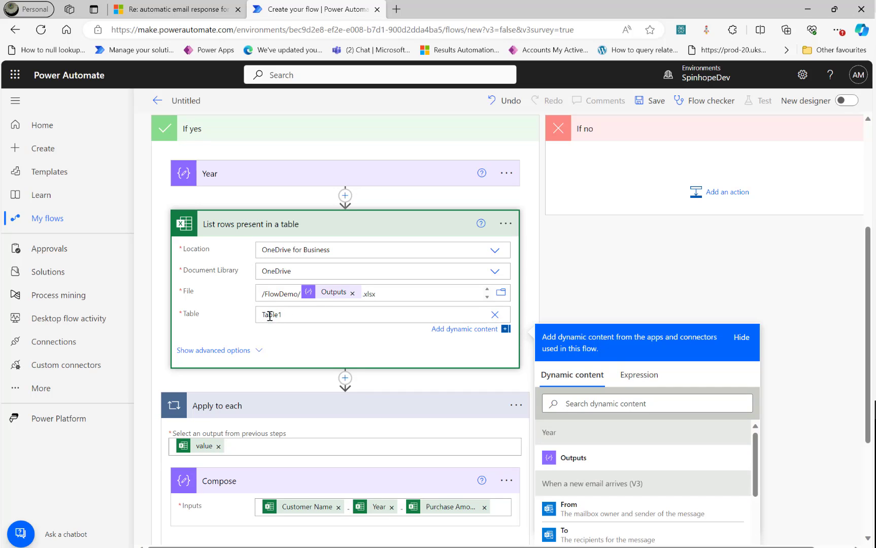
click(617, 293)
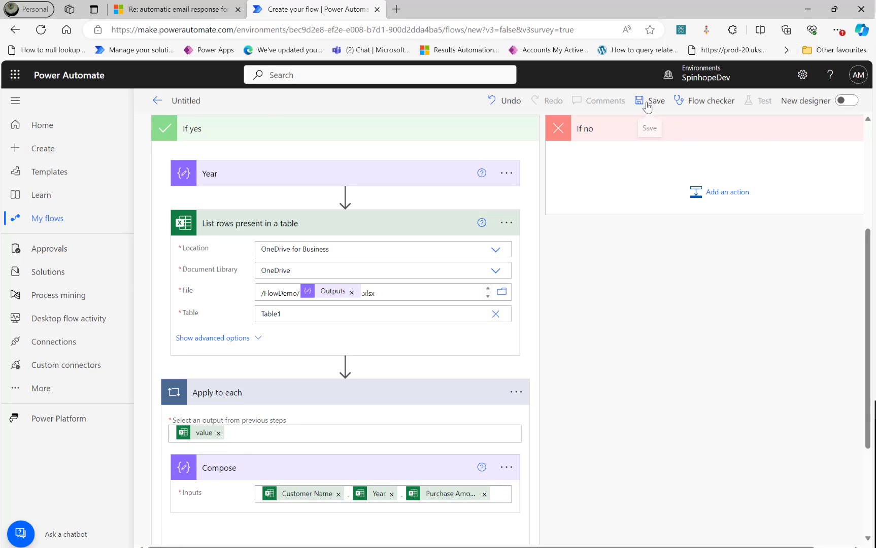
- Name the flow 'Demo Community Outlook Question' and save it
click(200, 103)
text(Demo Community)
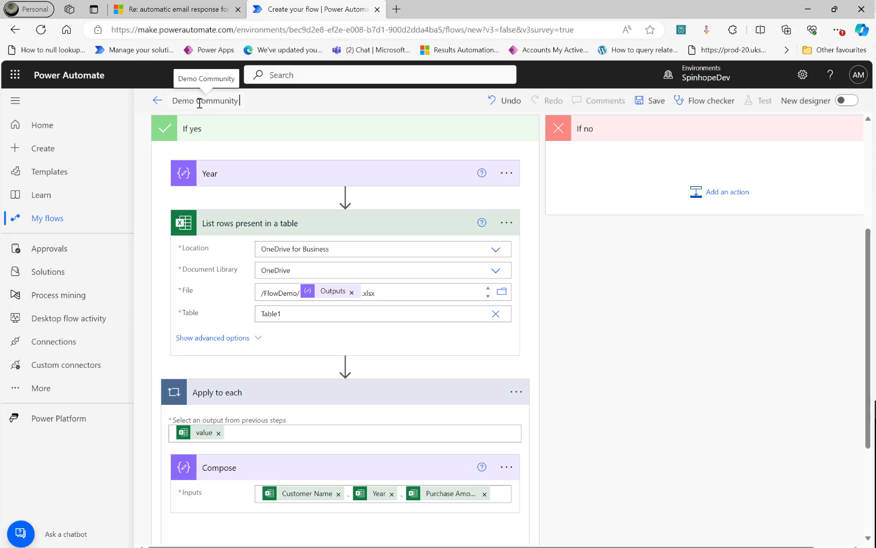
text( Outlook)
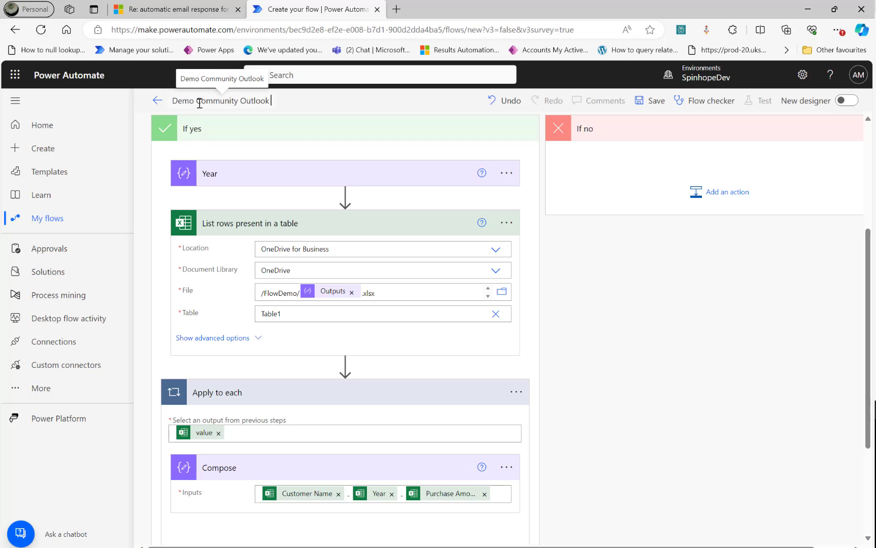
text( Question)
key(Return)
click(647, 104)
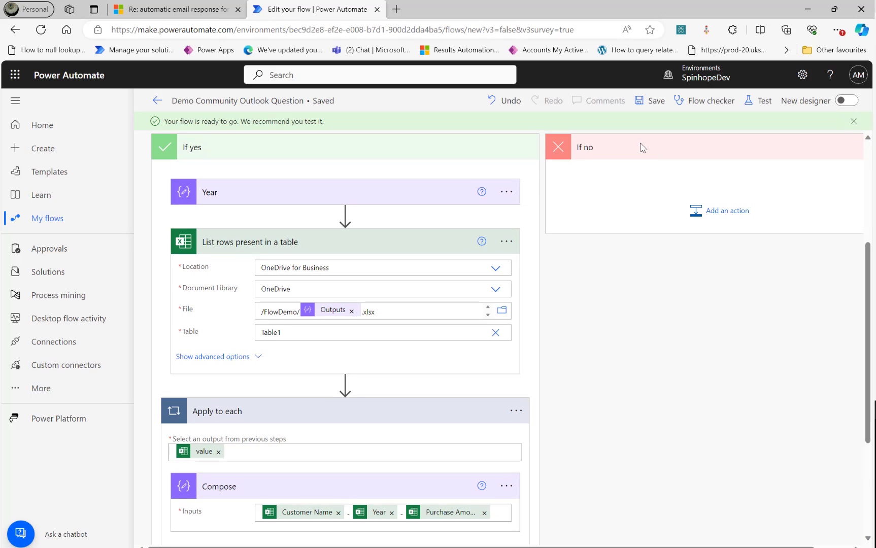
- Start a manual test run of the flow
click(760, 104)
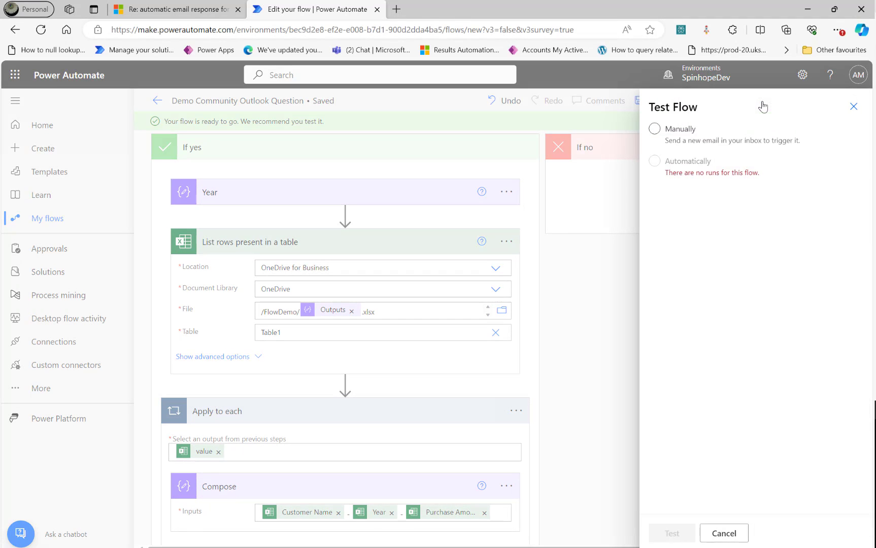
click(680, 131)
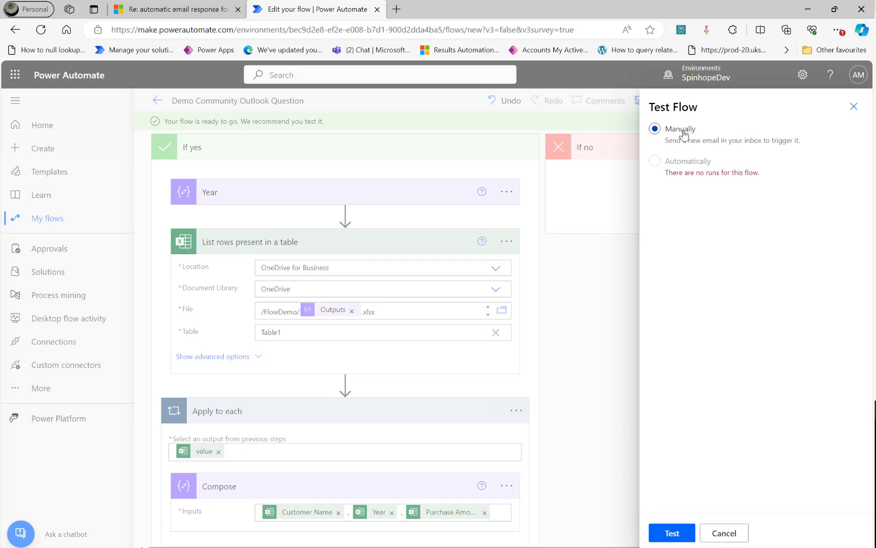
click(671, 533)
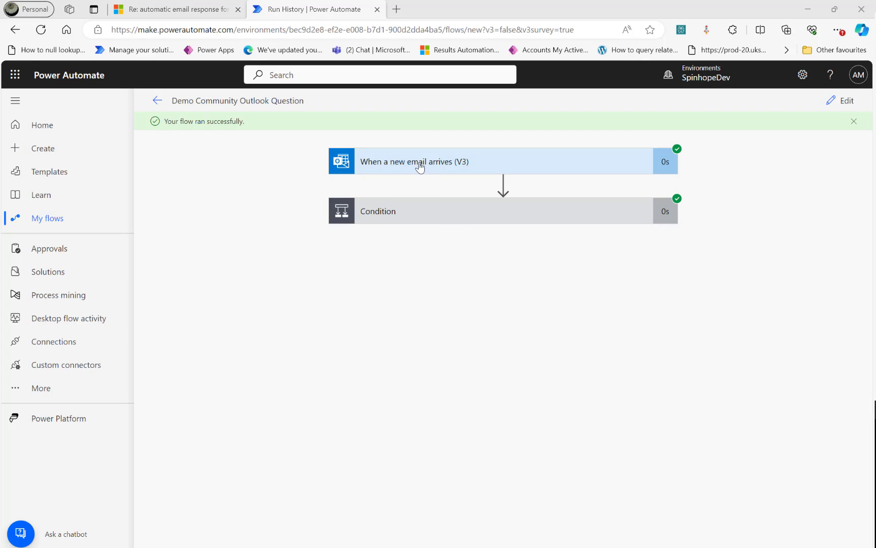
- Inspect the run's false Condition result and the trigger's inputs, then return to the editor
click(437, 218)
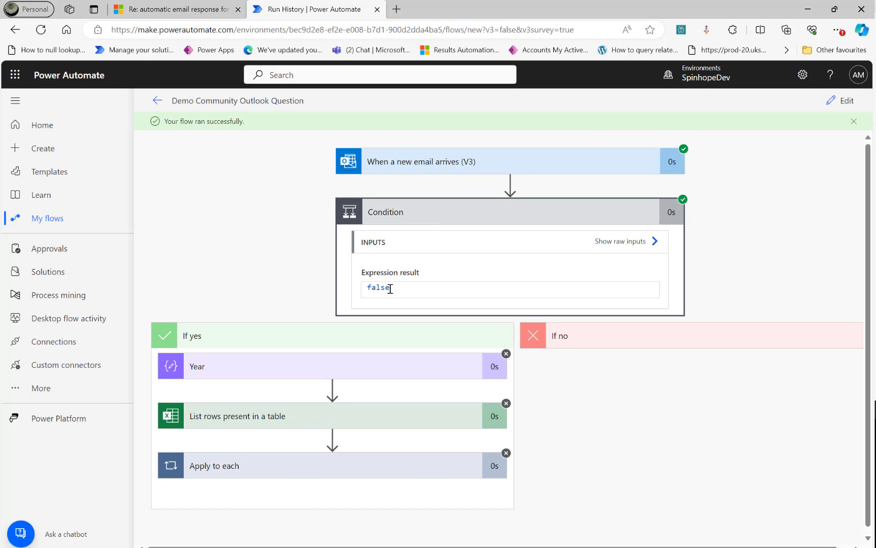
click(394, 162)
click(408, 273)
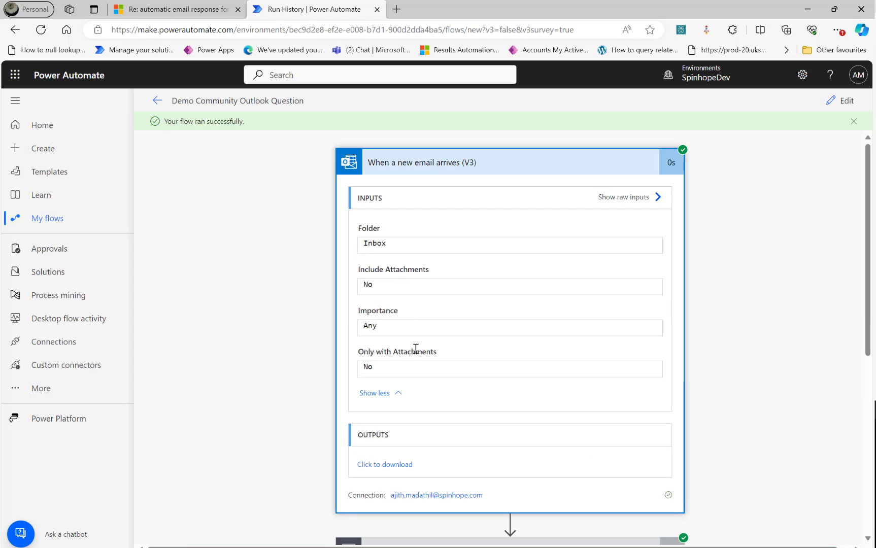
click(397, 396)
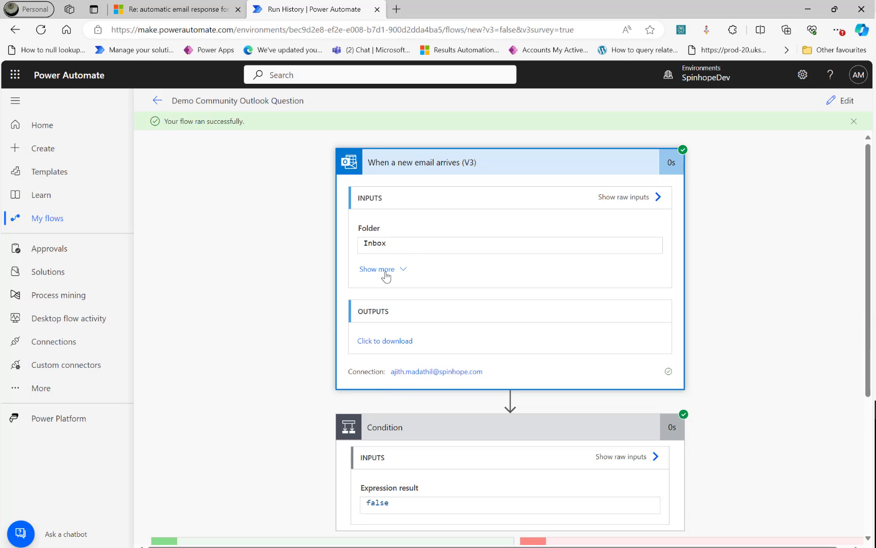
click(840, 100)
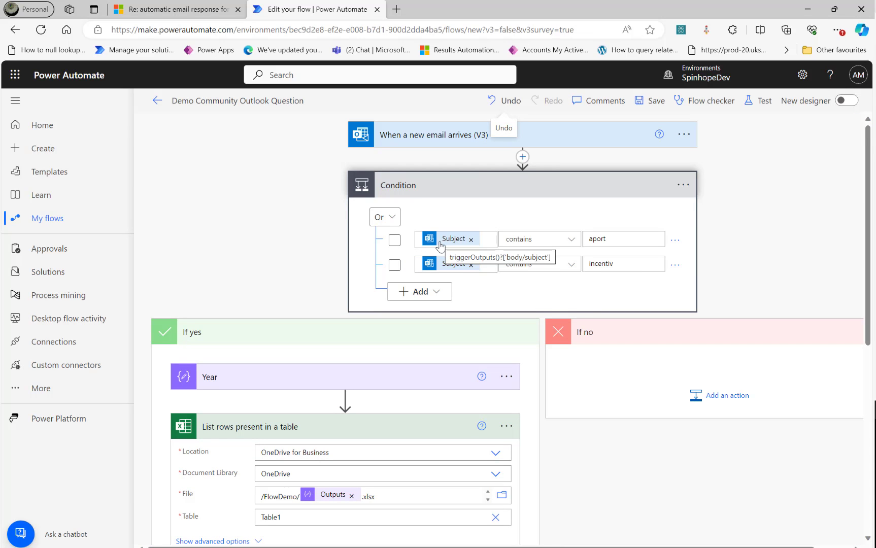
- Replace the first condition row's Subject with the expression toLower(Subject)
click(471, 240)
click(613, 320)
click(603, 337)
text(lower)
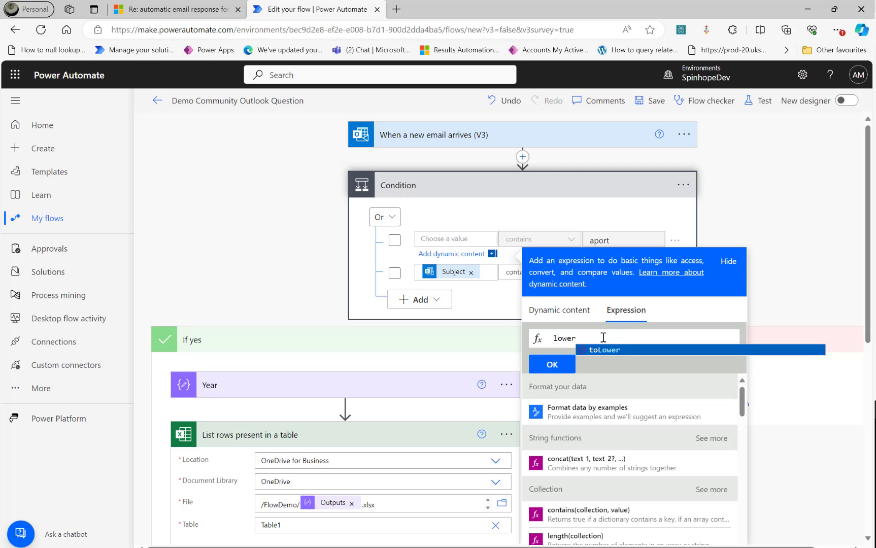
key(Return)
text(()
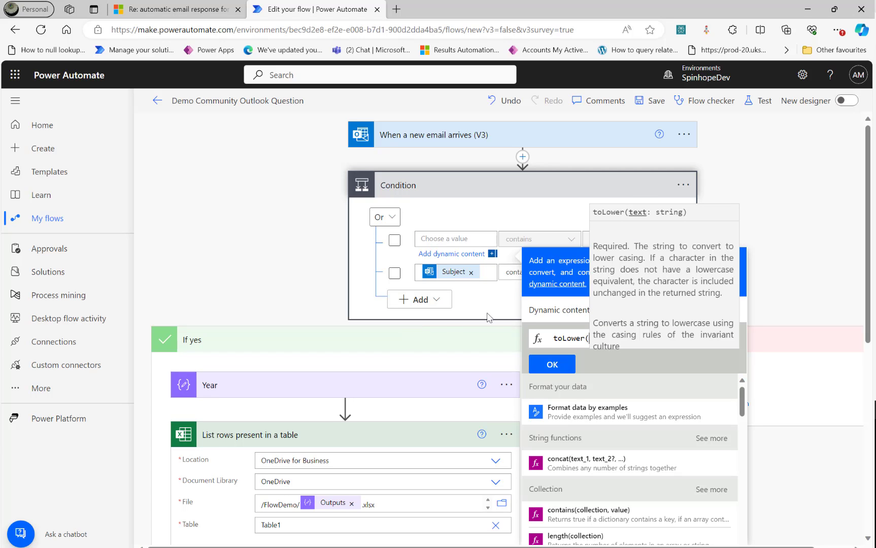
click(558, 309)
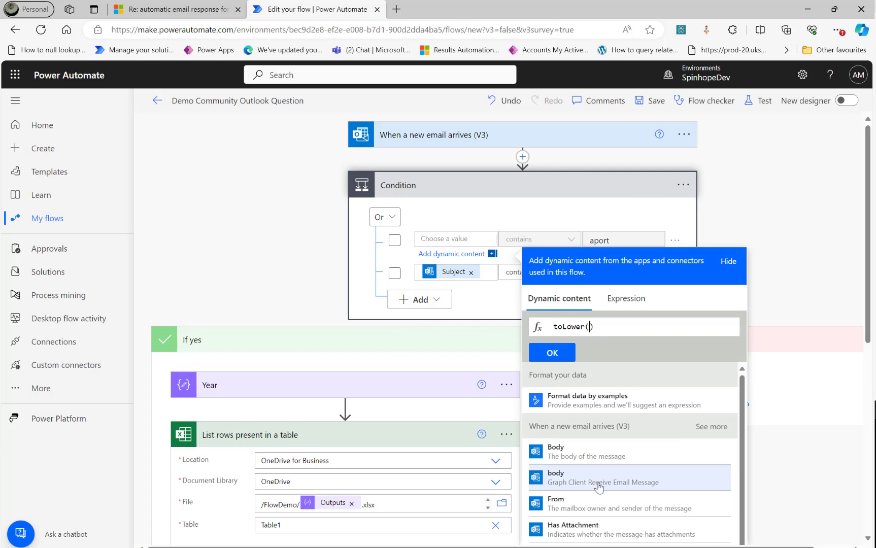
scroll(592, 487, down, 2)
scroll(598, 515, down, 3)
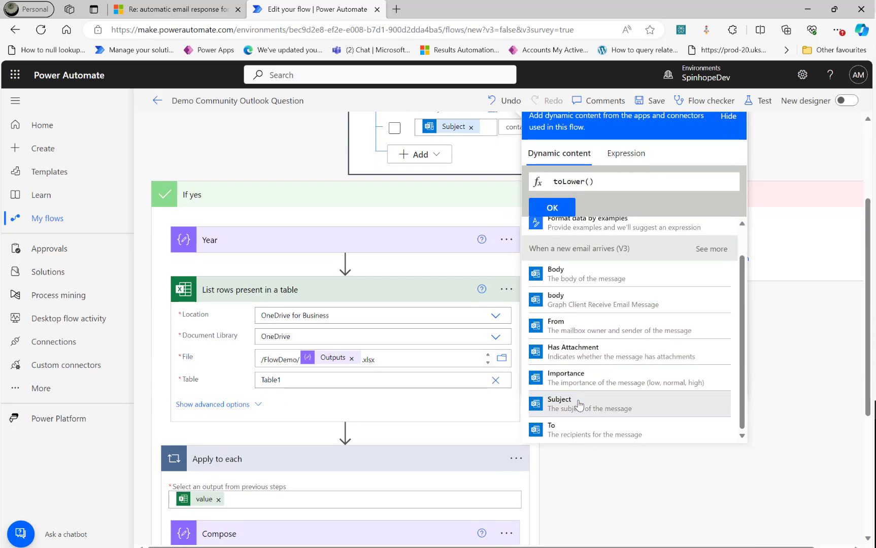
click(578, 403)
click(546, 209)
- Copy the toLower(Subject) expression into the second condition row in place of Subject
scroll(451, 229, up, 3)
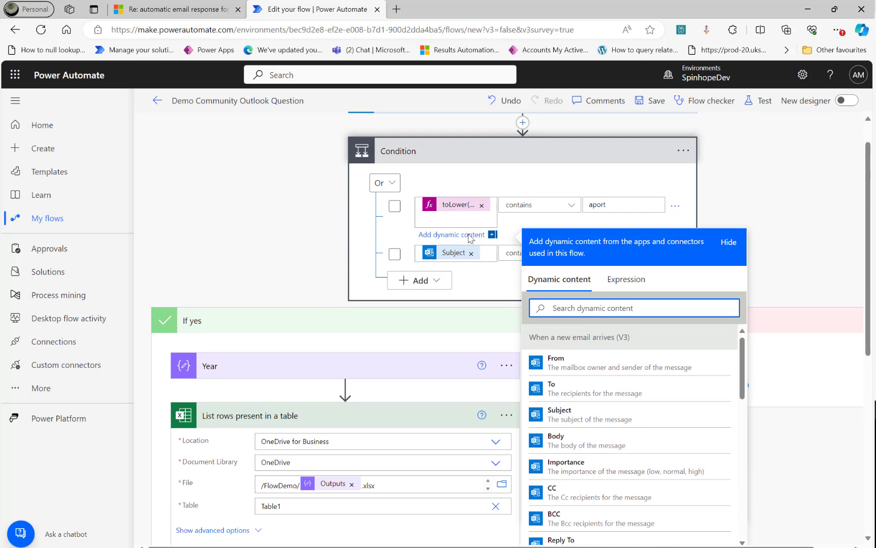
click(453, 206)
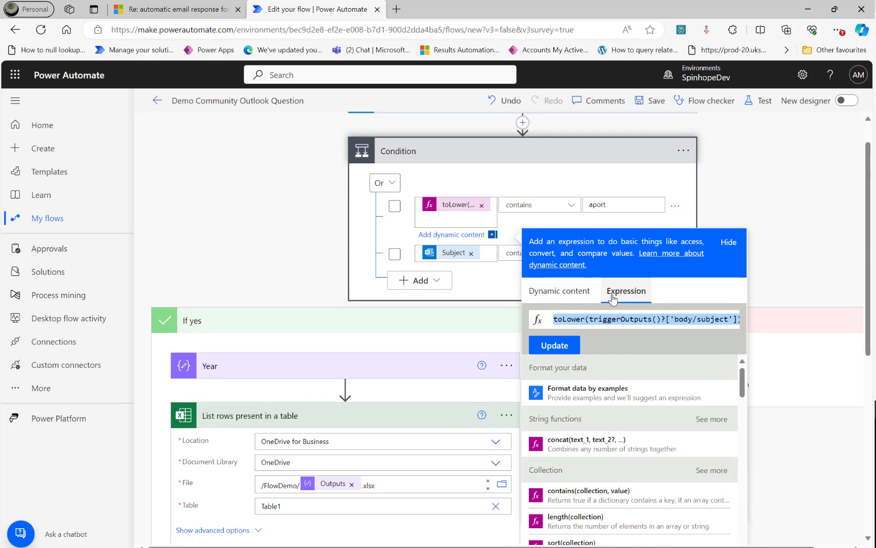
click(471, 255)
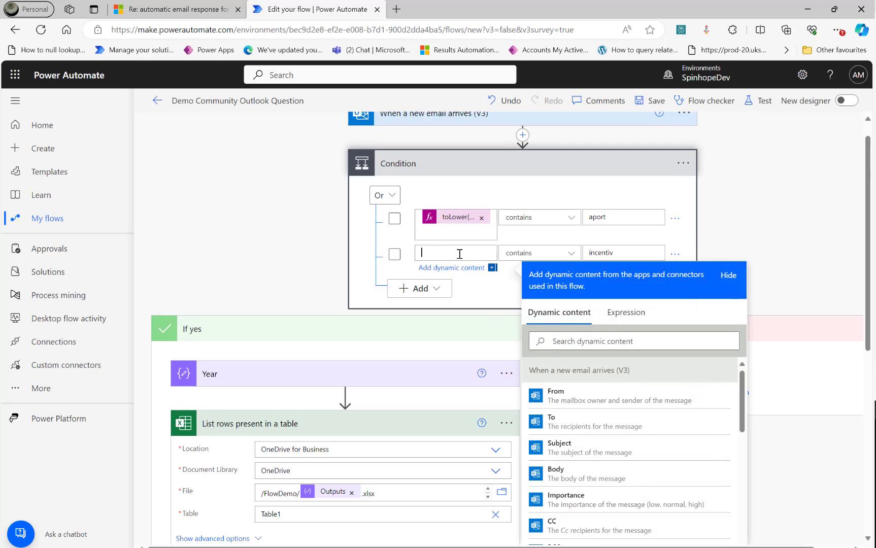
click(626, 312)
key(ctrl+v)
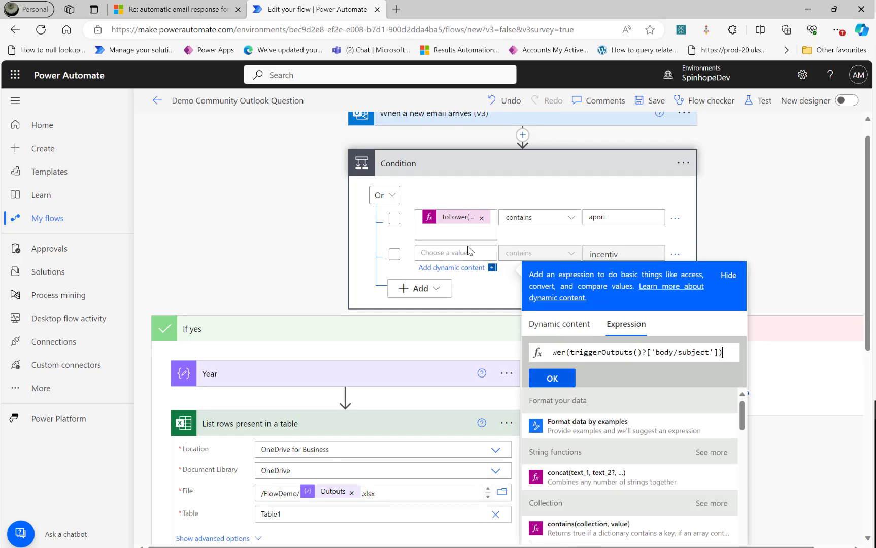
click(558, 378)
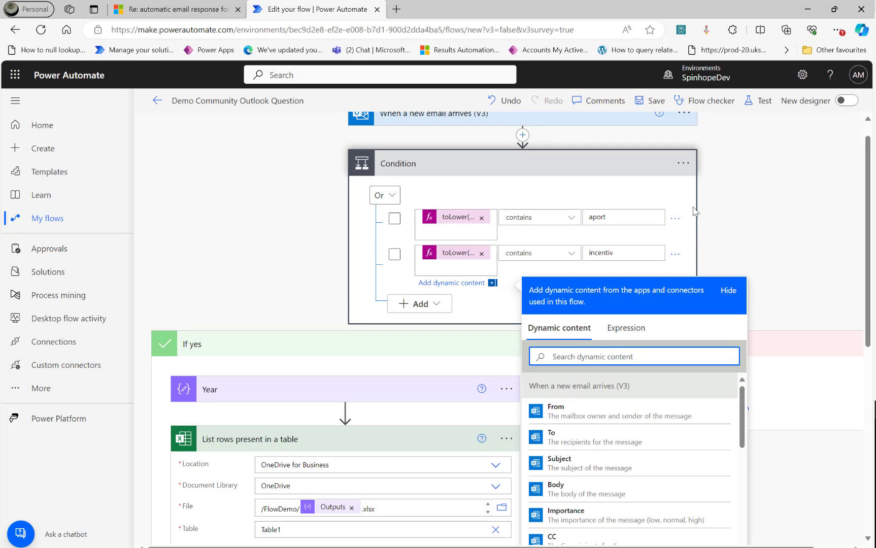
- Save and test the flow using the recently used trigger from the succeeded run
click(764, 104)
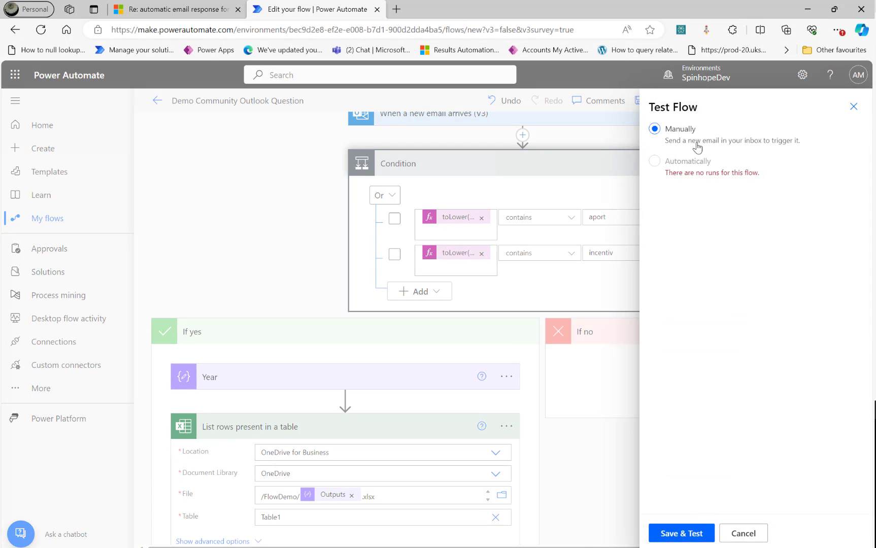
click(682, 162)
click(691, 184)
click(682, 205)
click(675, 533)
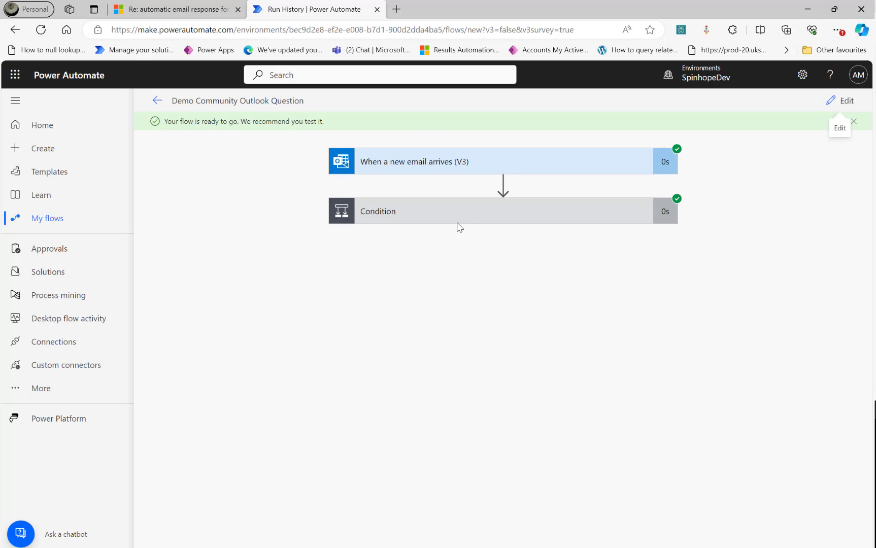
- Expand the new run's Condition and trigger details to check the results
click(446, 212)
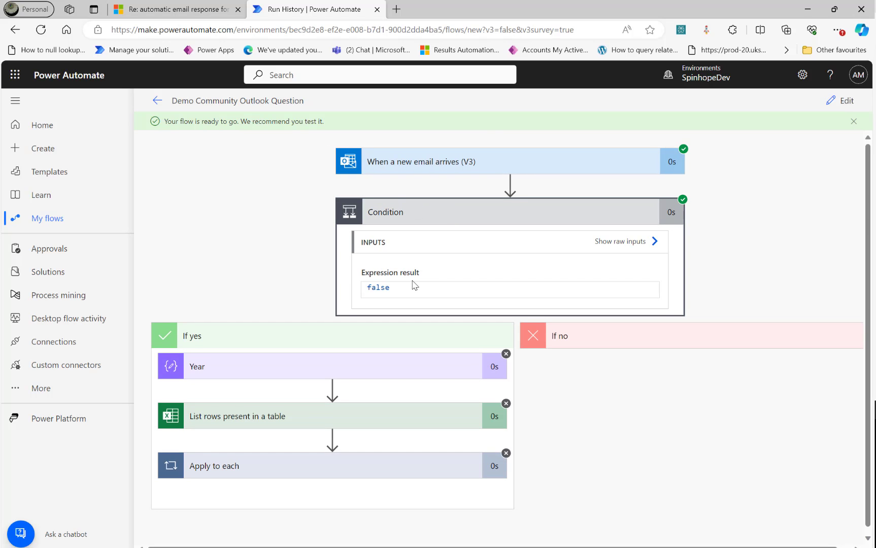
click(444, 163)
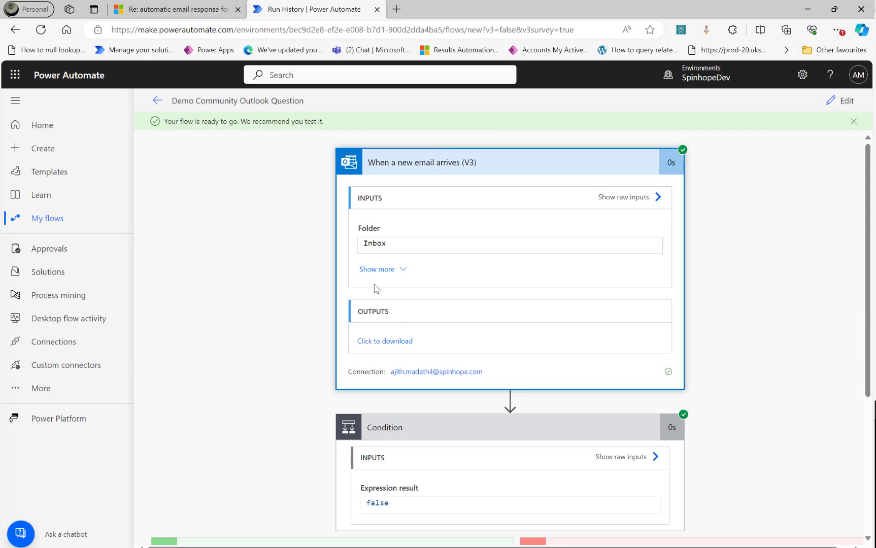
click(390, 271)
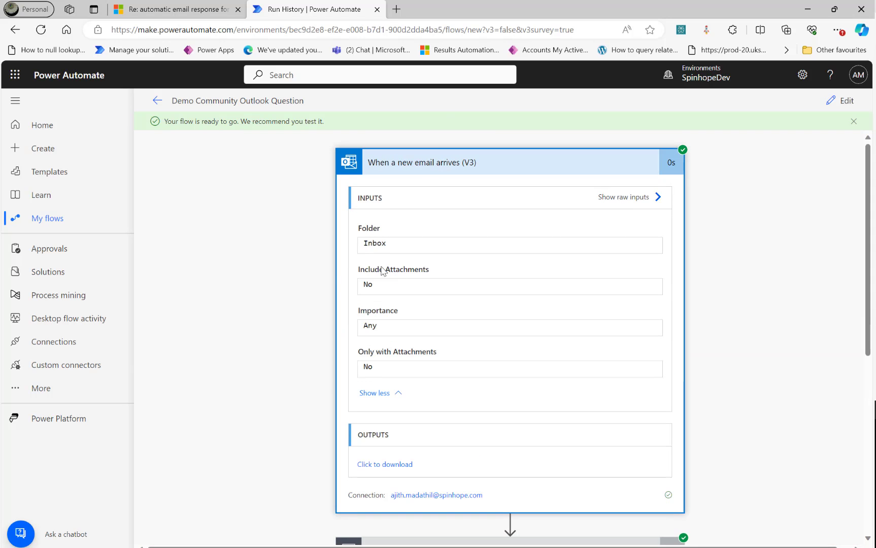
- Open the newest run and check Year's 2024 output and the trigger's raw inputs
click(156, 102)
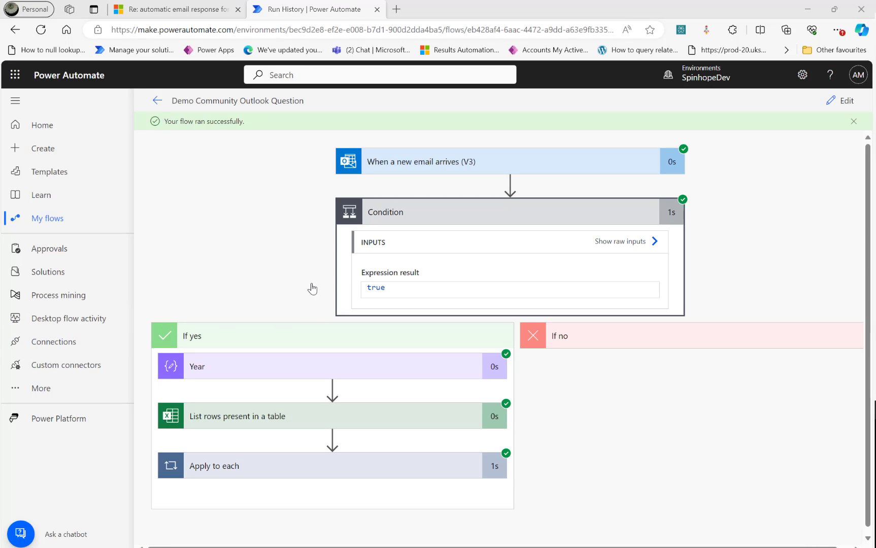
click(285, 363)
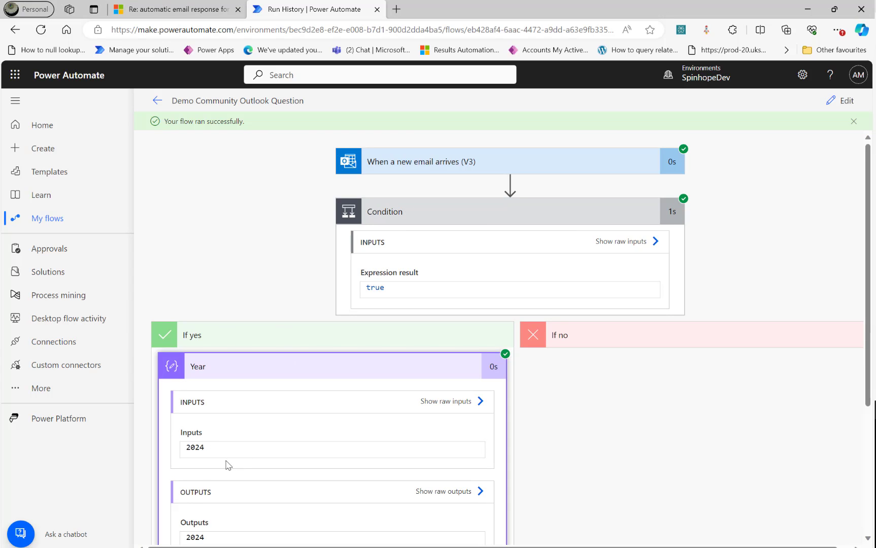
click(471, 155)
click(385, 275)
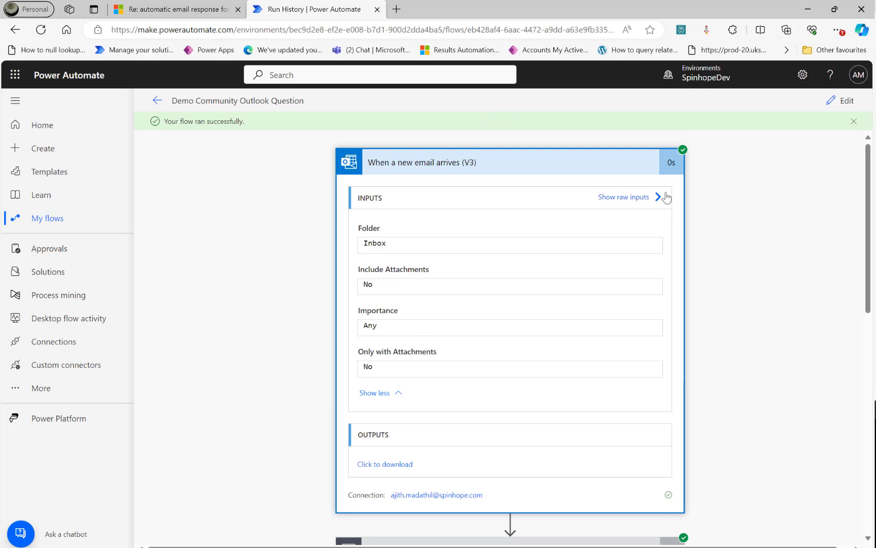
click(631, 198)
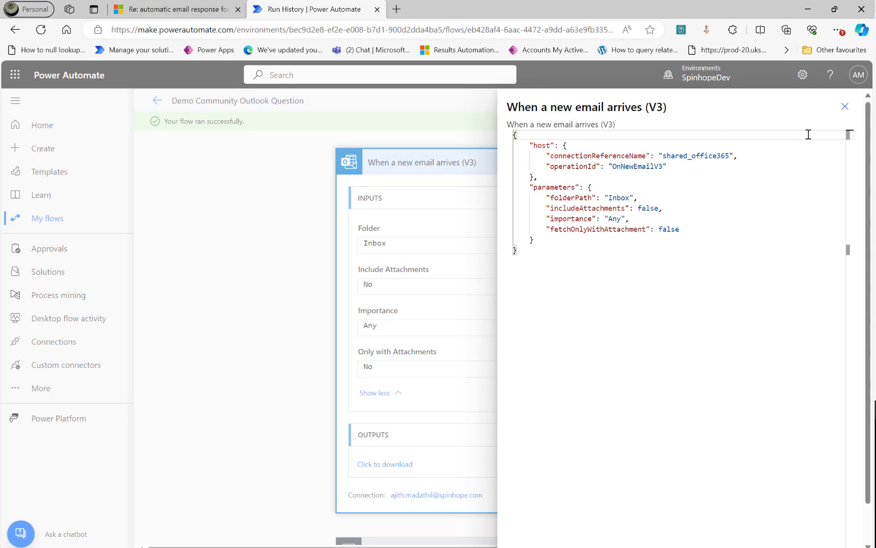
click(844, 106)
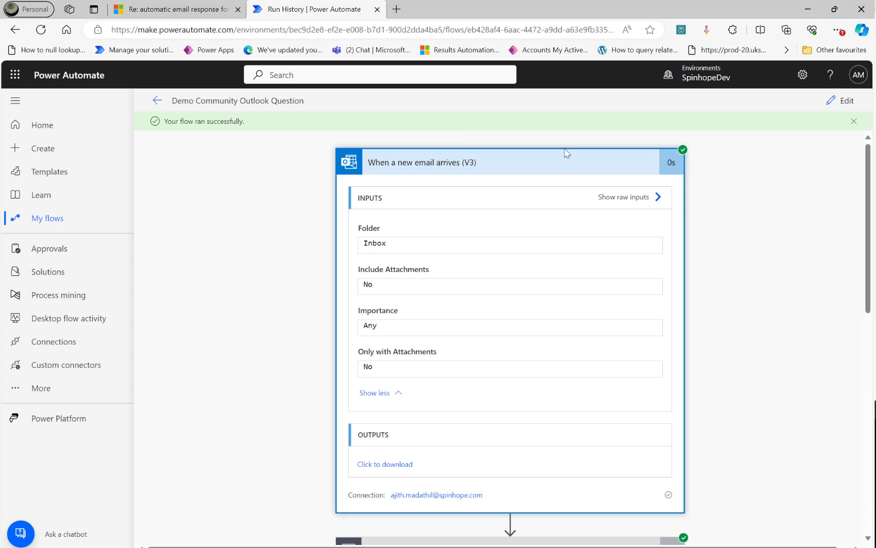
click(368, 465)
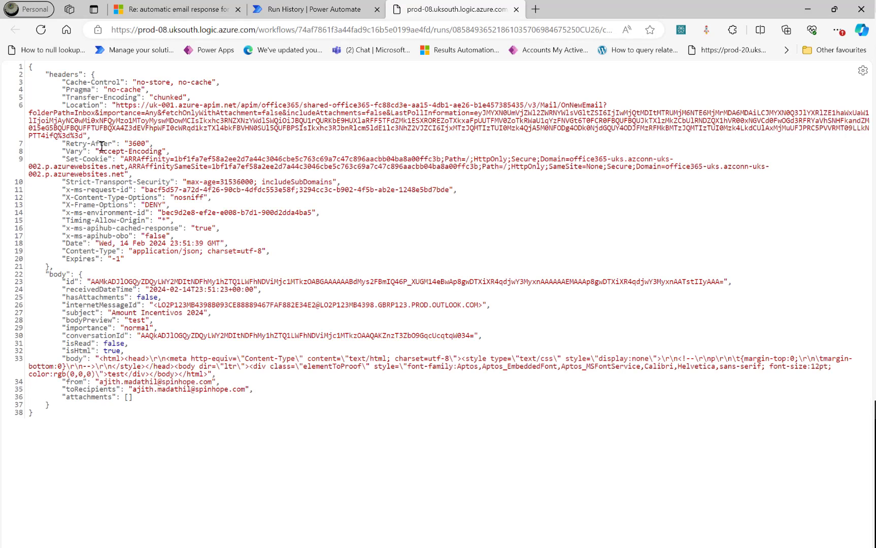
drag(111, 315, 206, 313)
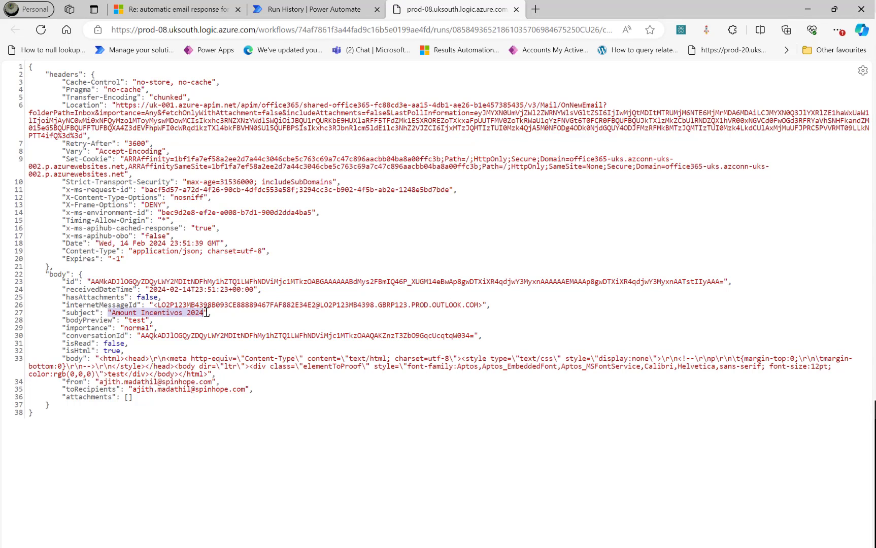
click(186, 312)
drag(185, 313, 208, 311)
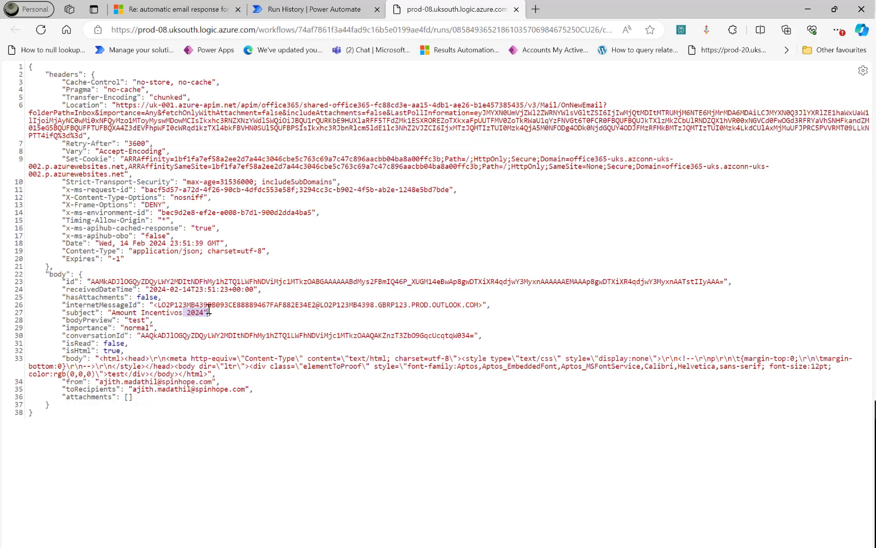
- Check that the List rows step read /FlowDemo/2024.xlsx
click(516, 10)
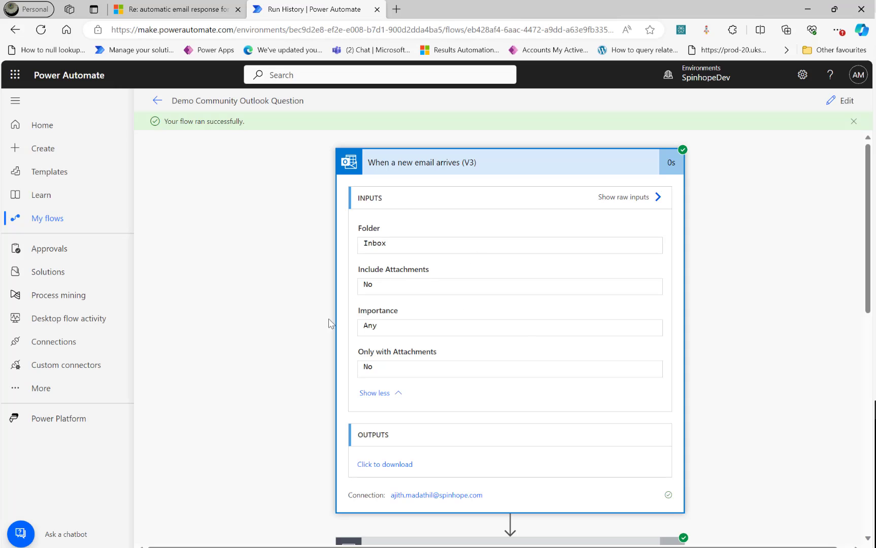
scroll(246, 383, down, 10)
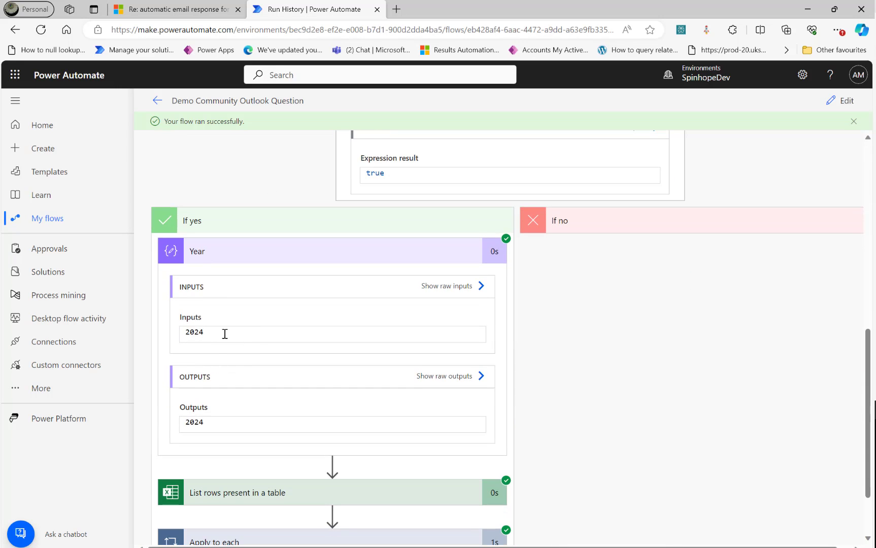
scroll(304, 391, down, 2)
click(271, 407)
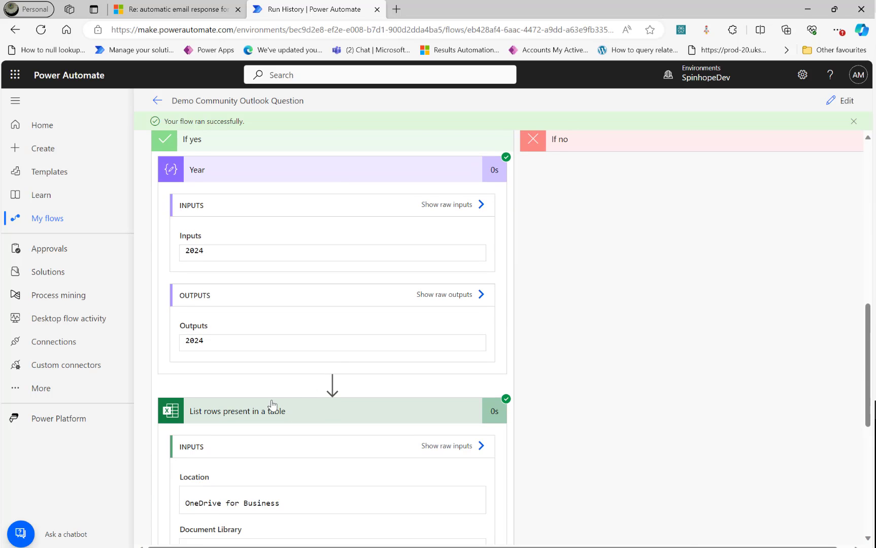
scroll(344, 363, down, 2)
scroll(344, 362, down, 1)
drag(285, 466, 110, 464)
- Inspect the Apply to each Compose outputs with each customer's 2024 amount, then reopen the editor
scroll(342, 404, down, 5)
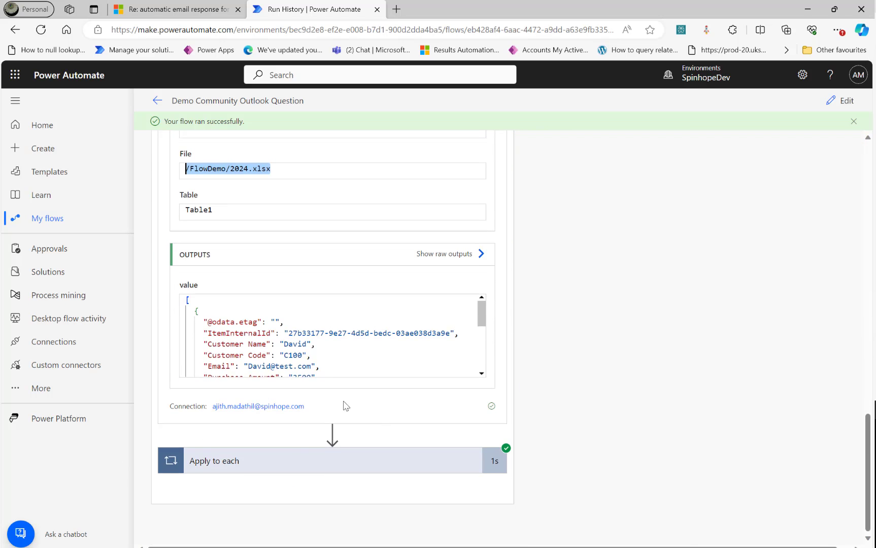
click(287, 460)
scroll(299, 465, down, 1)
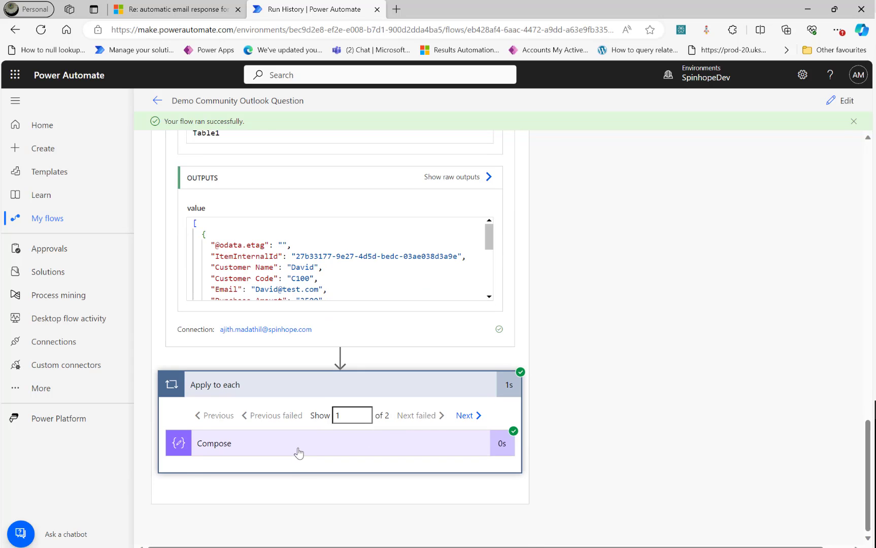
click(298, 449)
scroll(239, 430, down, 2)
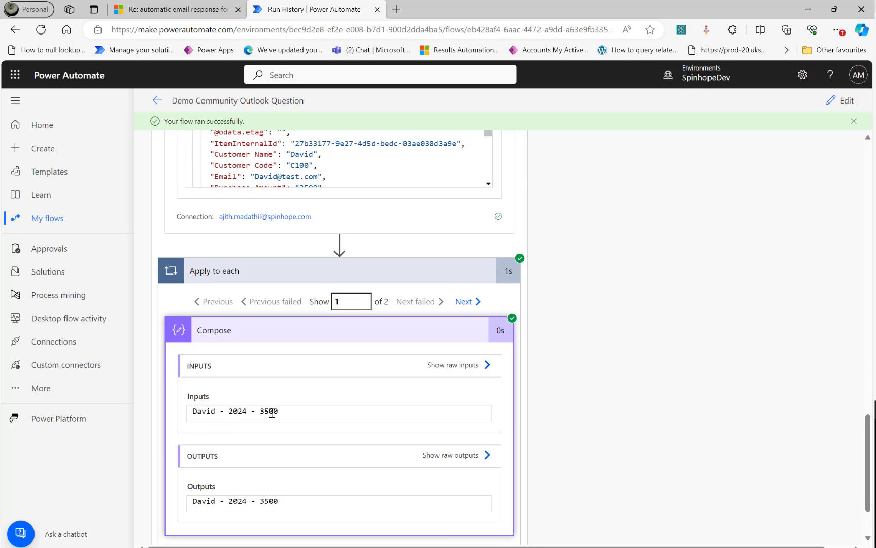
click(830, 104)
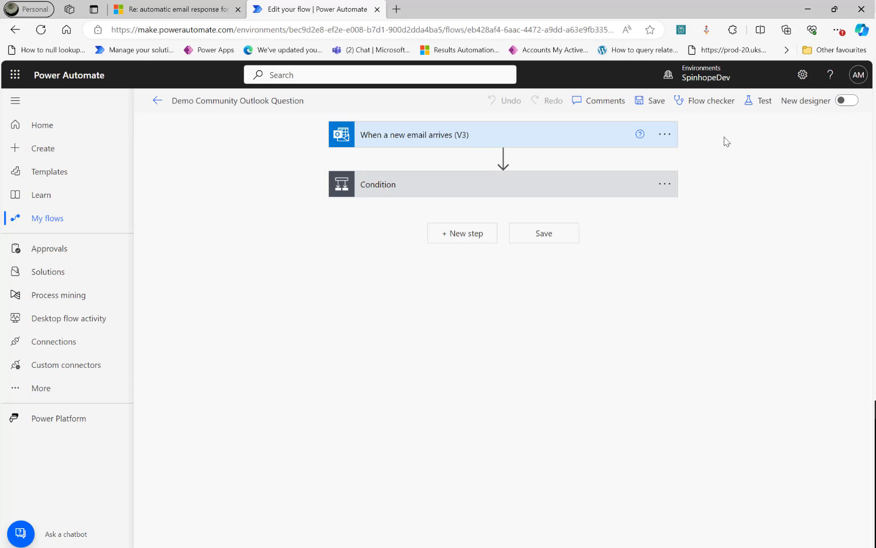
- Start another manual test of the flow
click(765, 104)
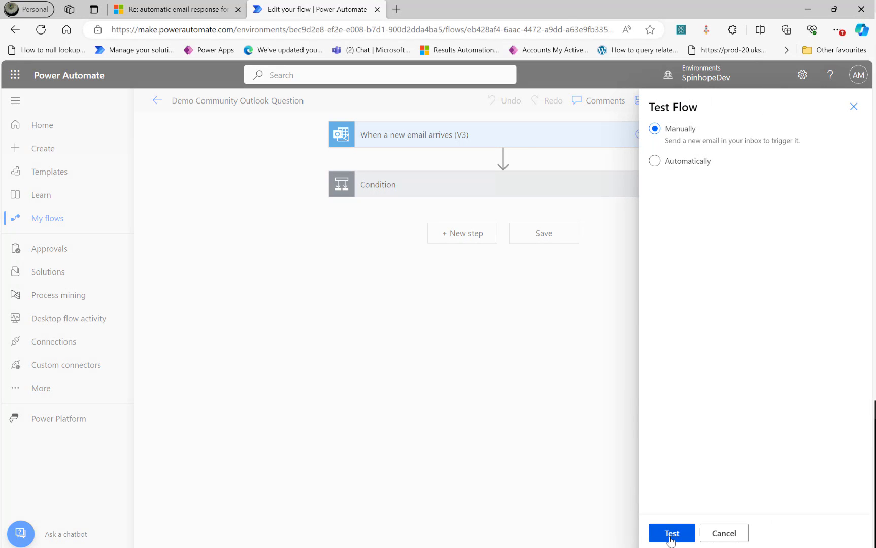
click(656, 160)
click(661, 130)
click(668, 539)
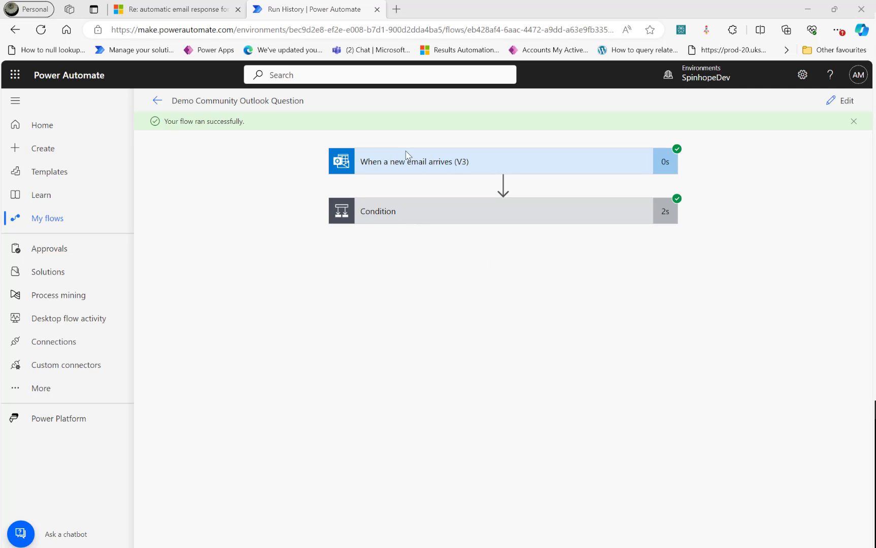
click(457, 160)
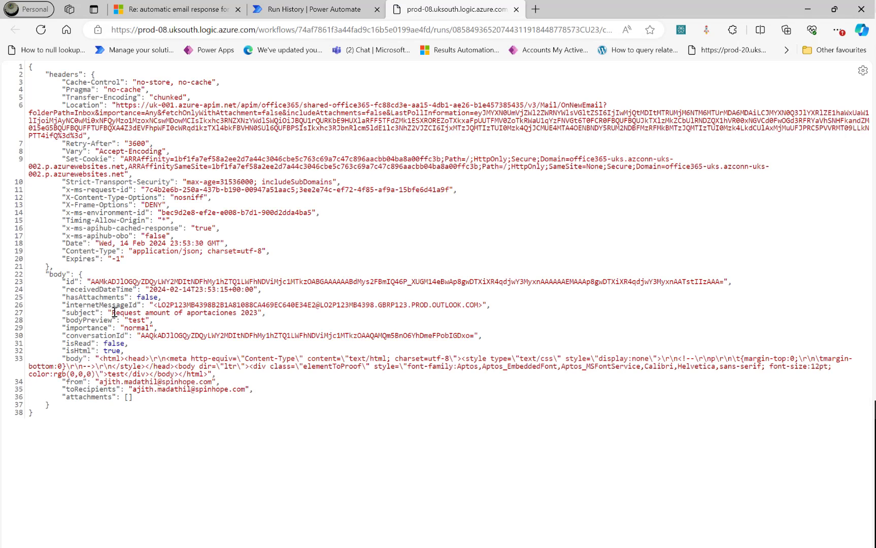
drag(112, 312, 263, 311)
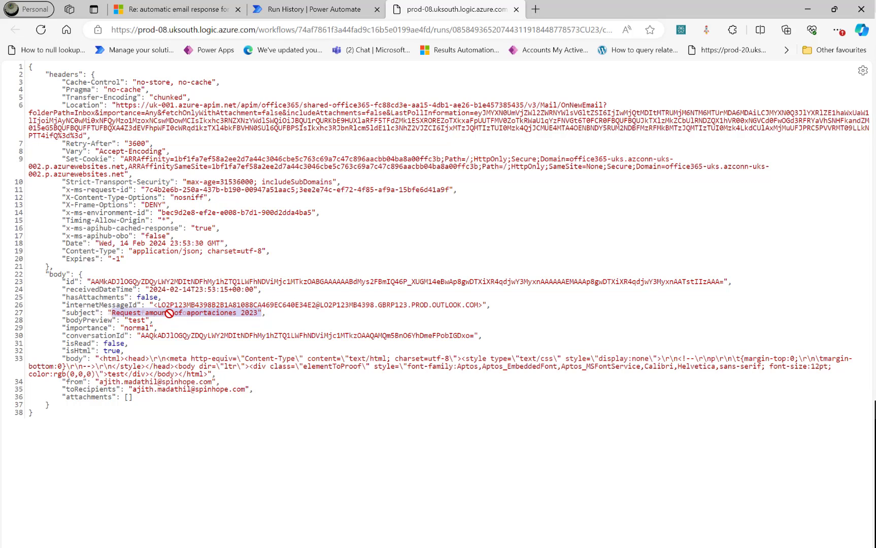
click(514, 10)
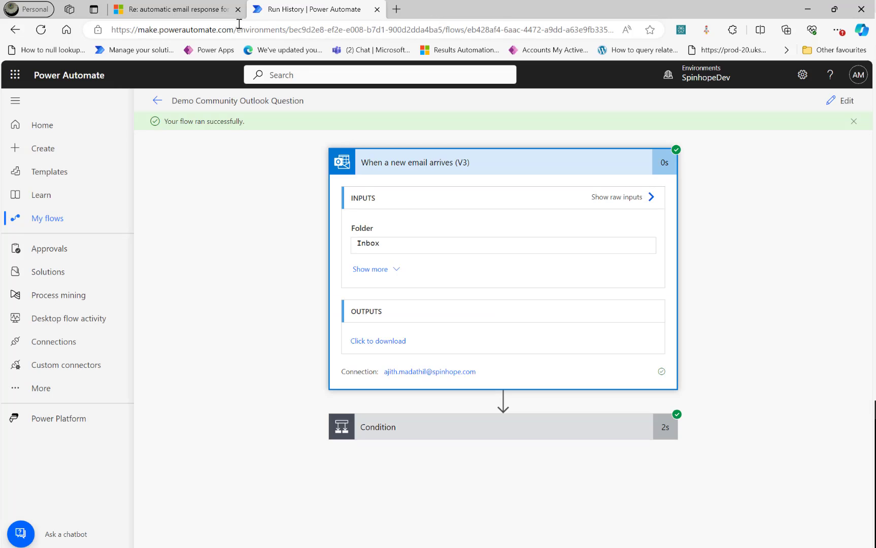
- Check the Condition result, the Year value 2023 and the List rows inputs
click(424, 428)
scroll(309, 389, down, 4)
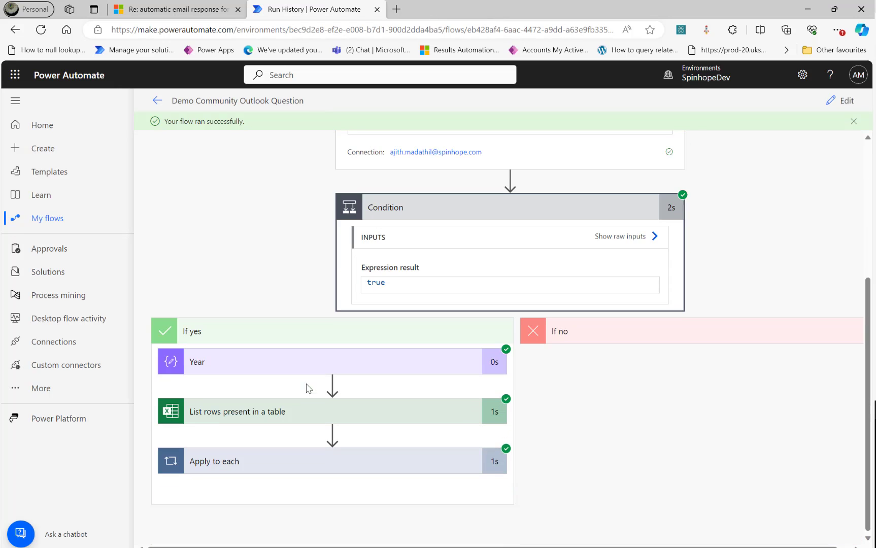
click(282, 371)
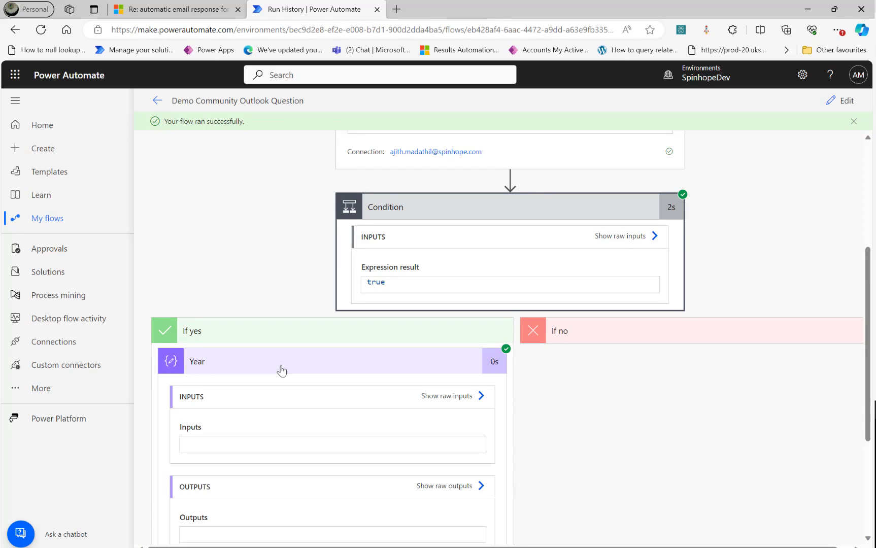
click(391, 359)
click(352, 408)
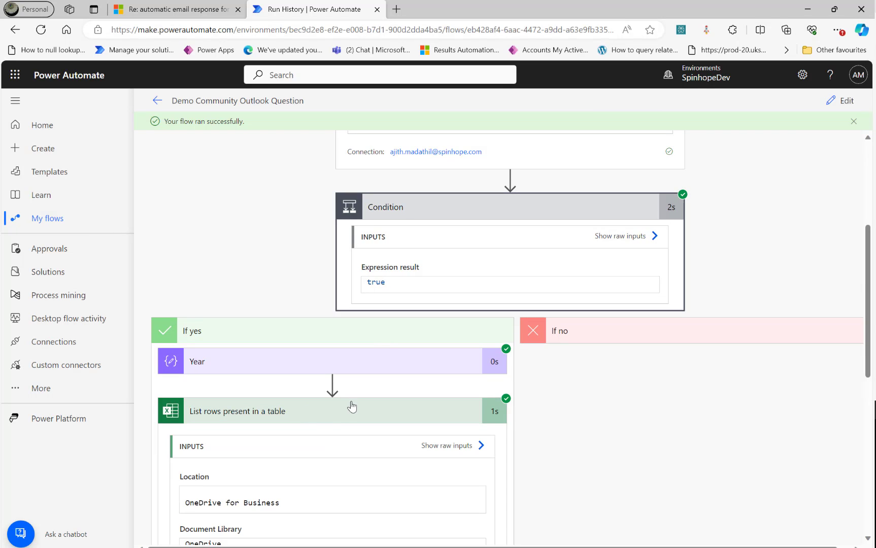
- Inspect each customer's composed 2023 amount, then reopen the flow and expand the Condition rules
scroll(304, 467, down, 7)
scroll(629, 435, down, 2)
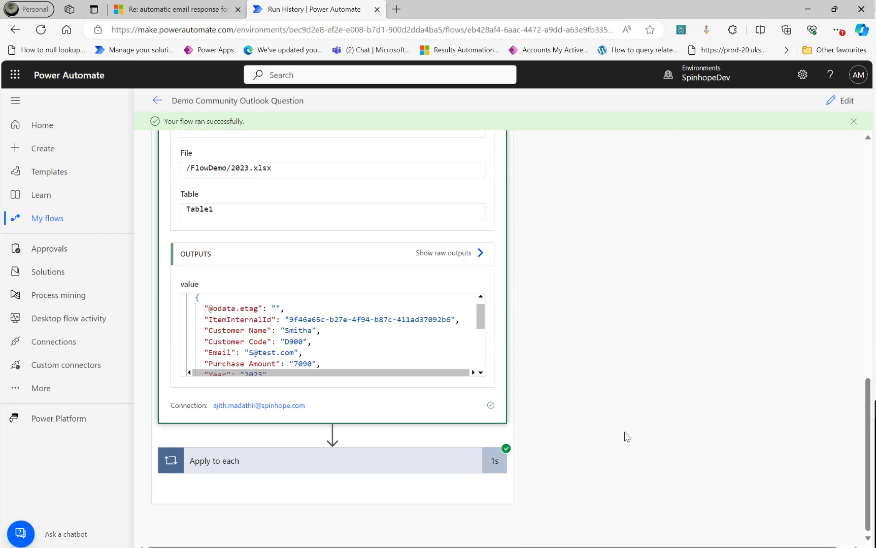
click(321, 462)
scroll(391, 434, down, 2)
click(299, 447)
scroll(304, 429, down, 2)
click(284, 394)
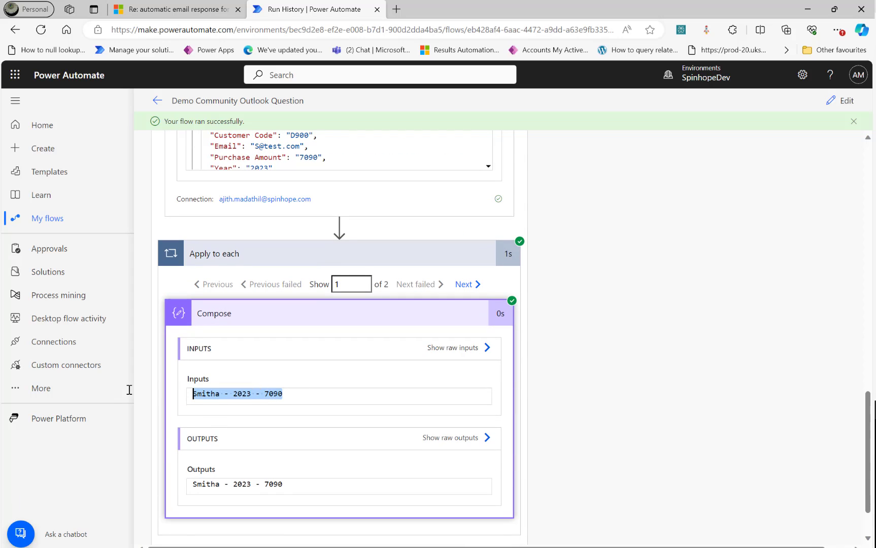
click(832, 104)
click(394, 187)
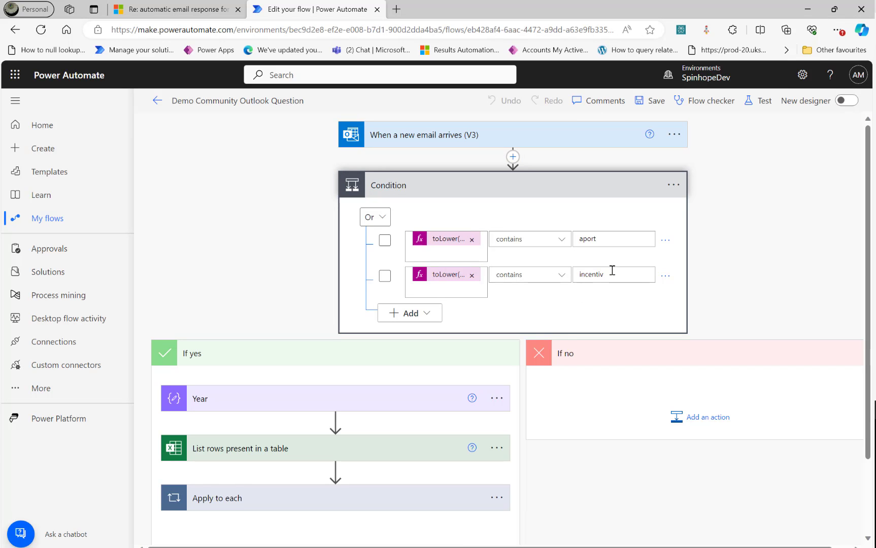
- Show the Year step's expression, ending on the space separator used to split the subject
scroll(217, 288, down, 2)
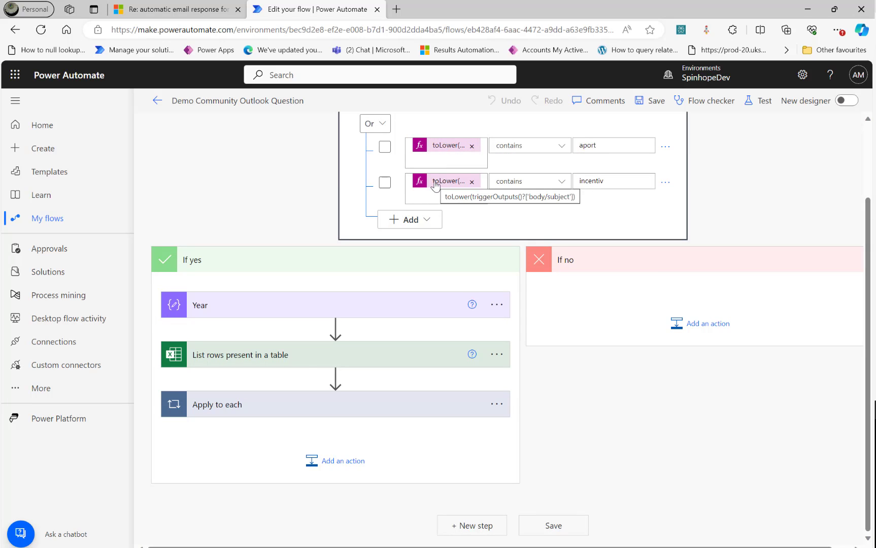
click(269, 312)
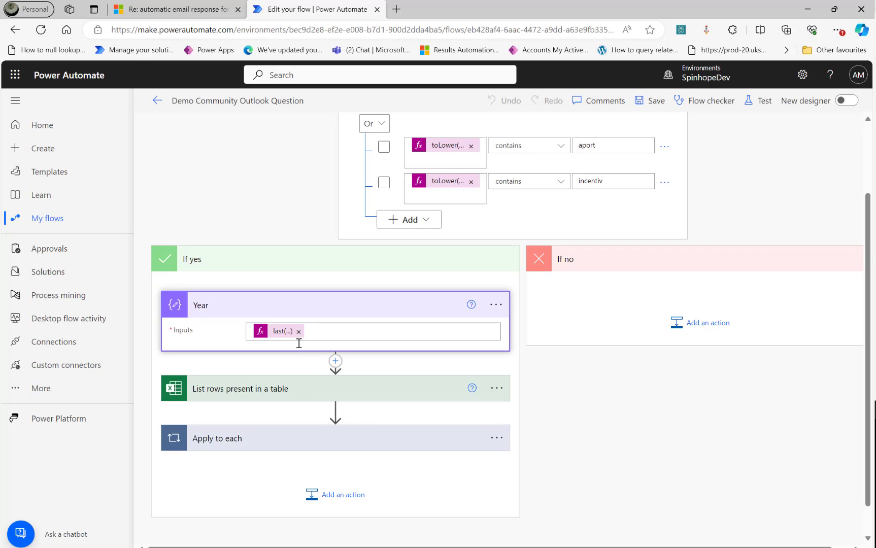
click(275, 333)
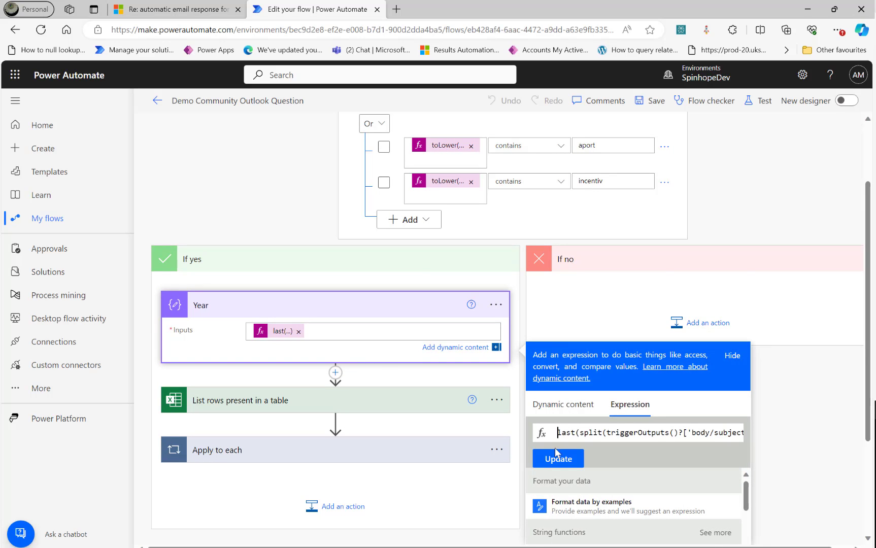
click(707, 435)
key(End)
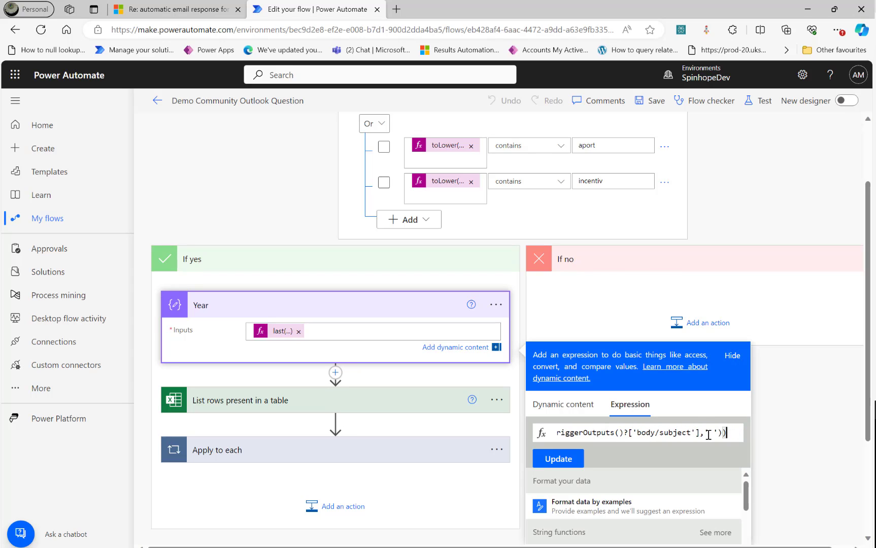
click(708, 434)
- Reveal List rows reading /FlowDemo/ plus Year .xlsx, Table1, and Compose's Customer Name, Year, Purchase Amount
click(278, 450)
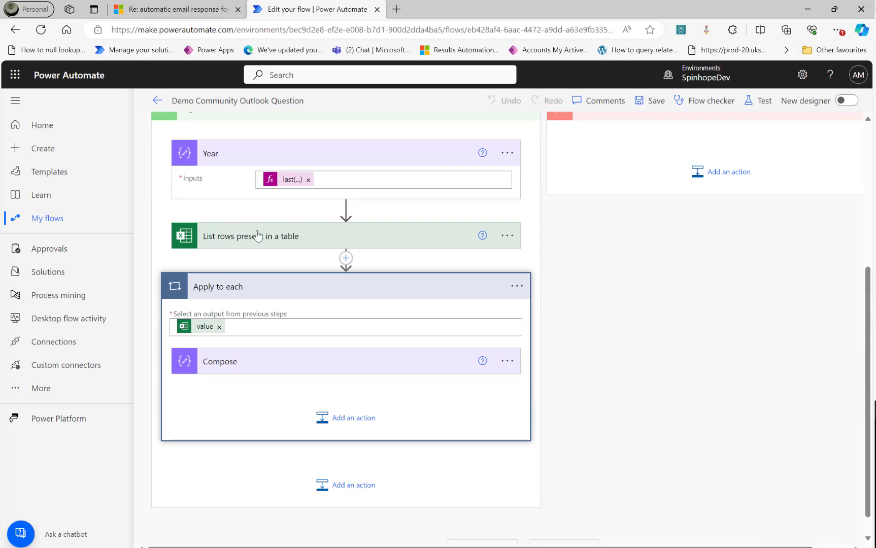
click(227, 234)
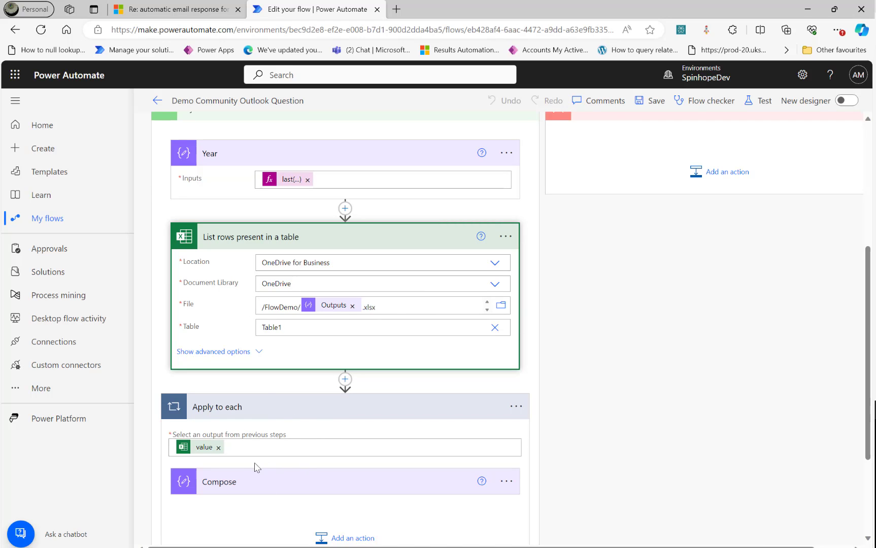
click(258, 476)
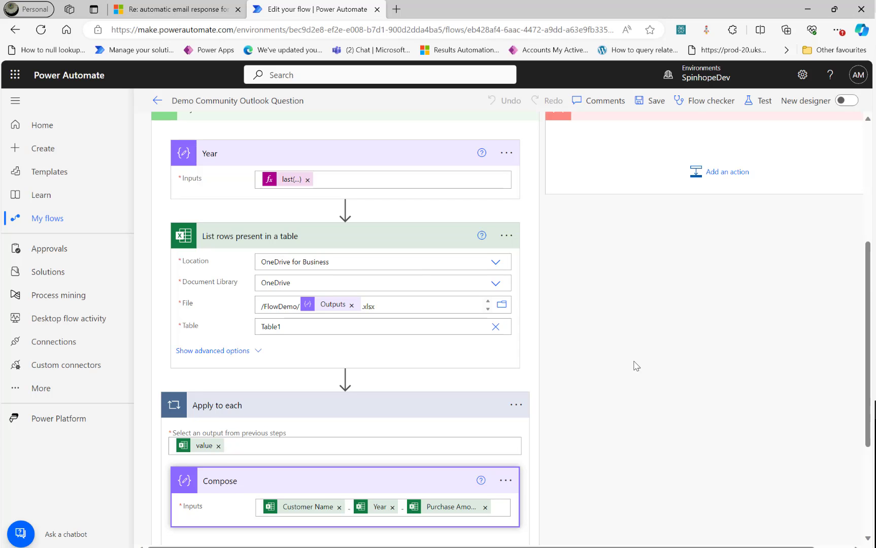
scroll(636, 365, up, 5)
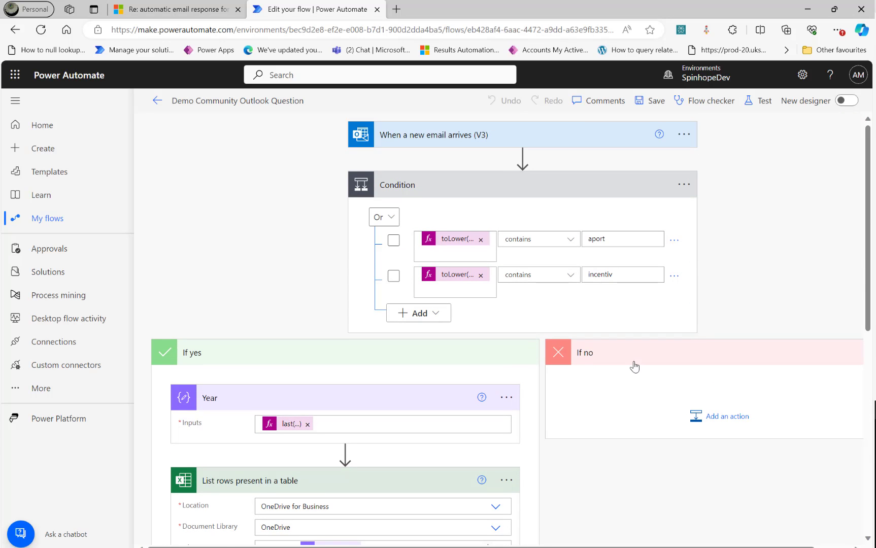